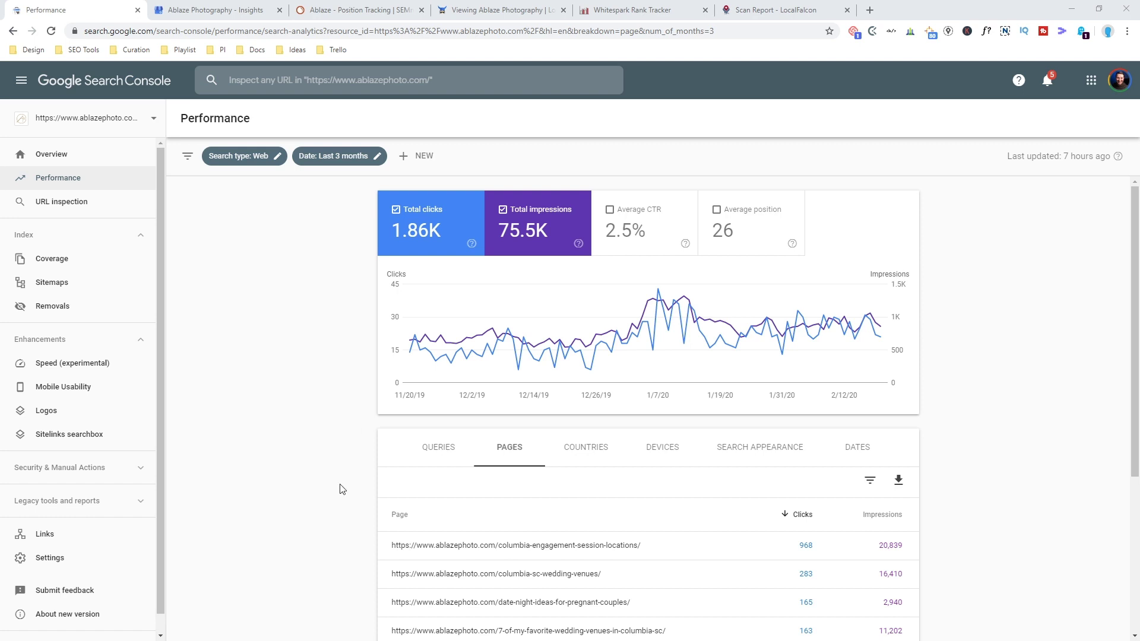
{"action": "scroll", "coordinate": [346, 454], "scroll_direction": "down", "scroll_amount": 2}
{"action": "scroll", "coordinate": [345, 454], "scroll_direction": "down", "scroll_amount": 2}
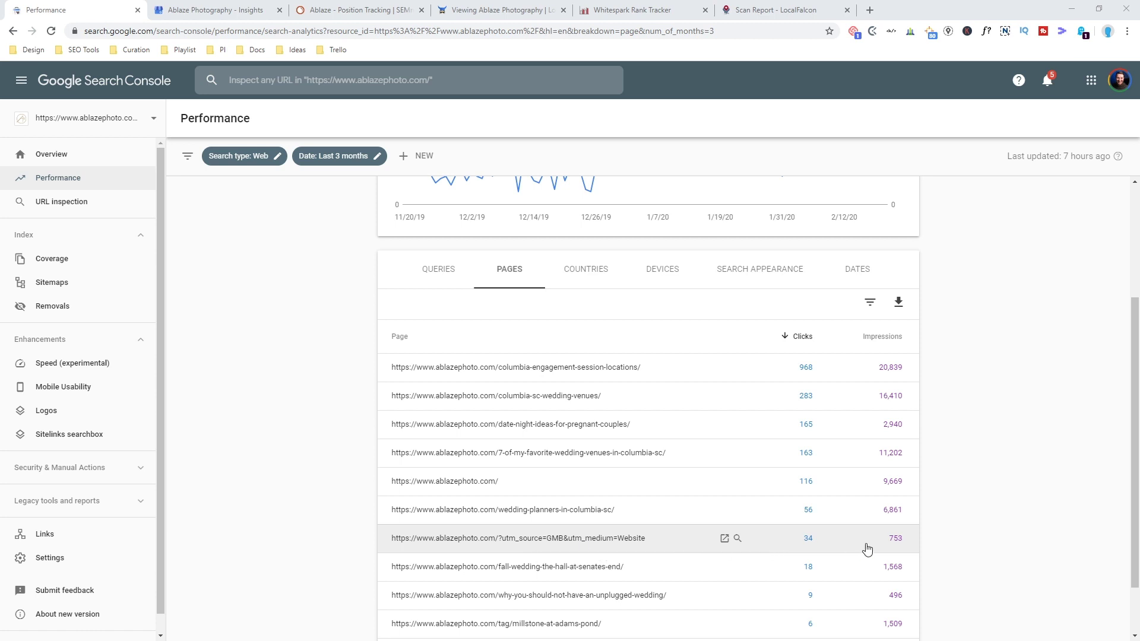
Step: Filter the Search Console report to the utm_source=GMB homepage URL and list its 65 queries
{"action": "left_click", "coordinate": [522, 538]}
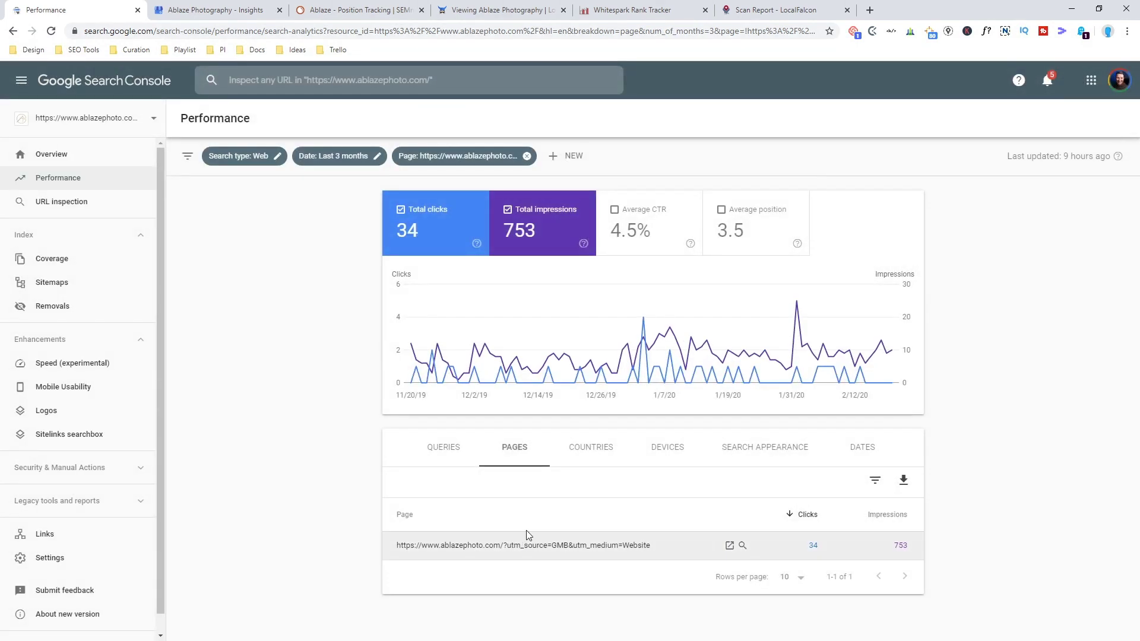
{"action": "left_click", "coordinate": [443, 452]}
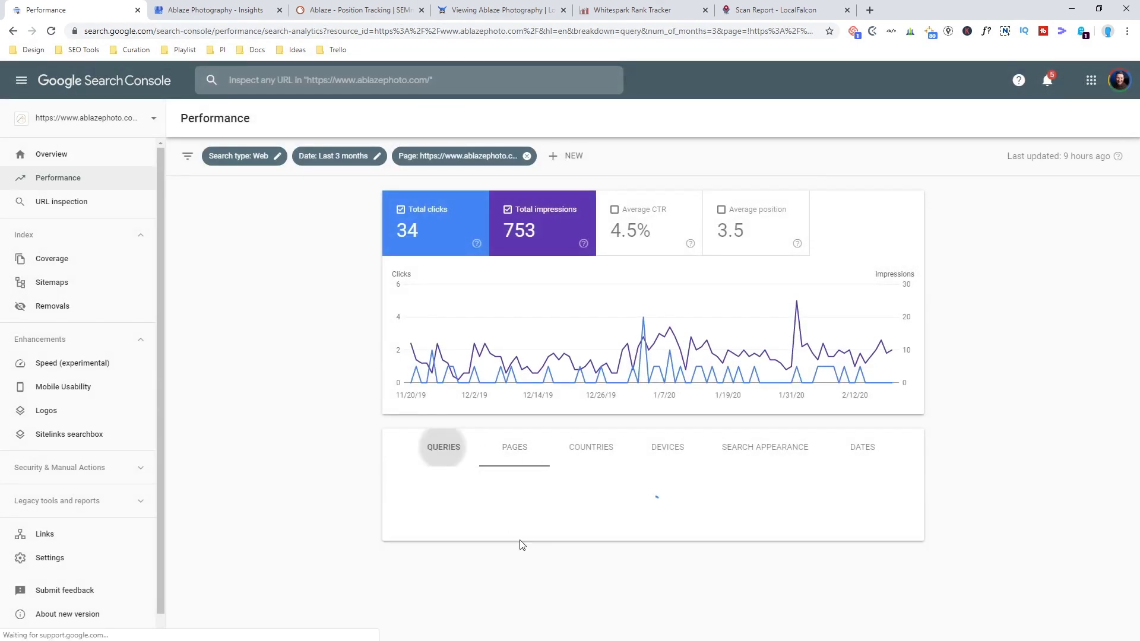
{"action": "scroll", "coordinate": [522, 555], "scroll_direction": "down", "scroll_amount": 2}
{"action": "scroll", "coordinate": [522, 555], "scroll_direction": "down", "scroll_amount": 2}
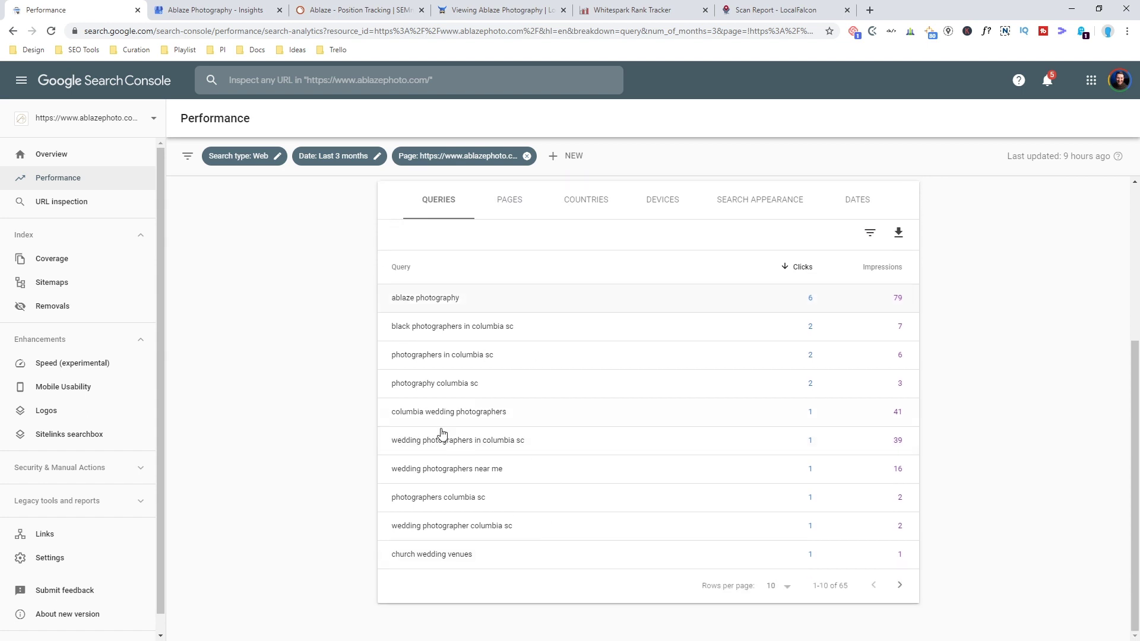
Step: Inspect the query 'wedding photographers in columbia sc', clear that filter, then view GMB Insights search queries
{"action": "left_click", "coordinate": [455, 446]}
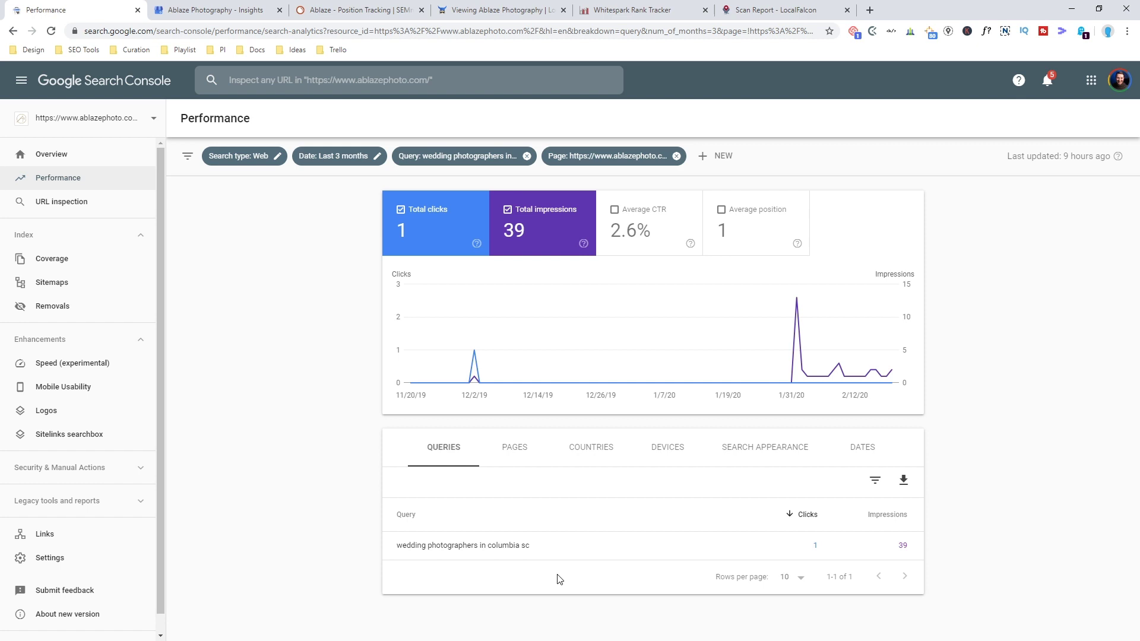
{"action": "left_click", "coordinate": [14, 32]}
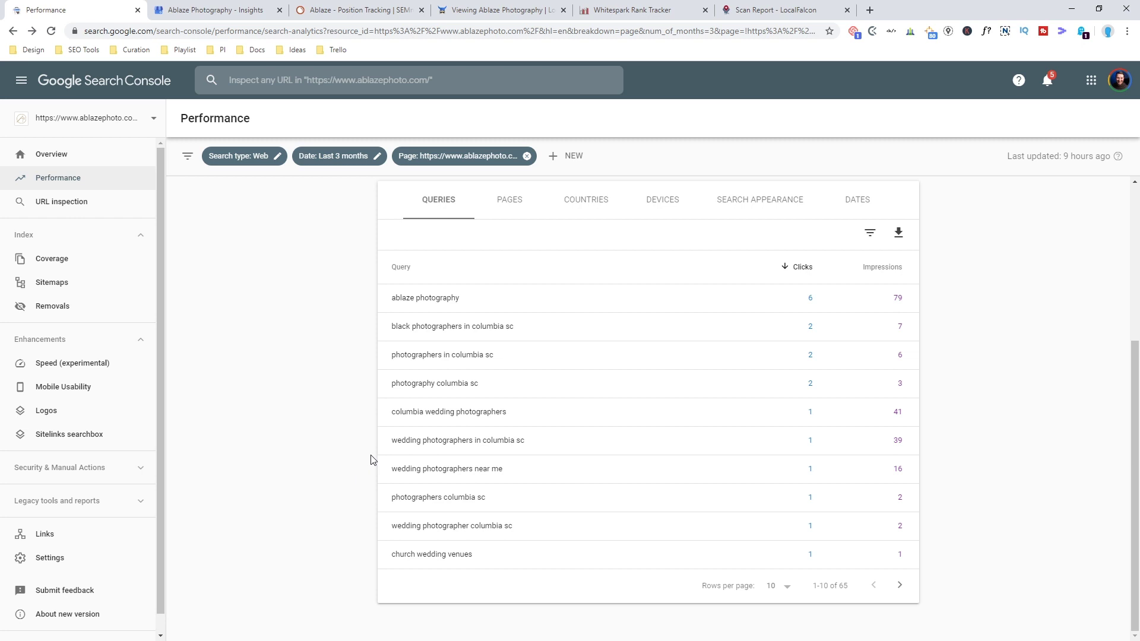
{"action": "scroll", "coordinate": [368, 460], "scroll_direction": "up", "scroll_amount": 4}
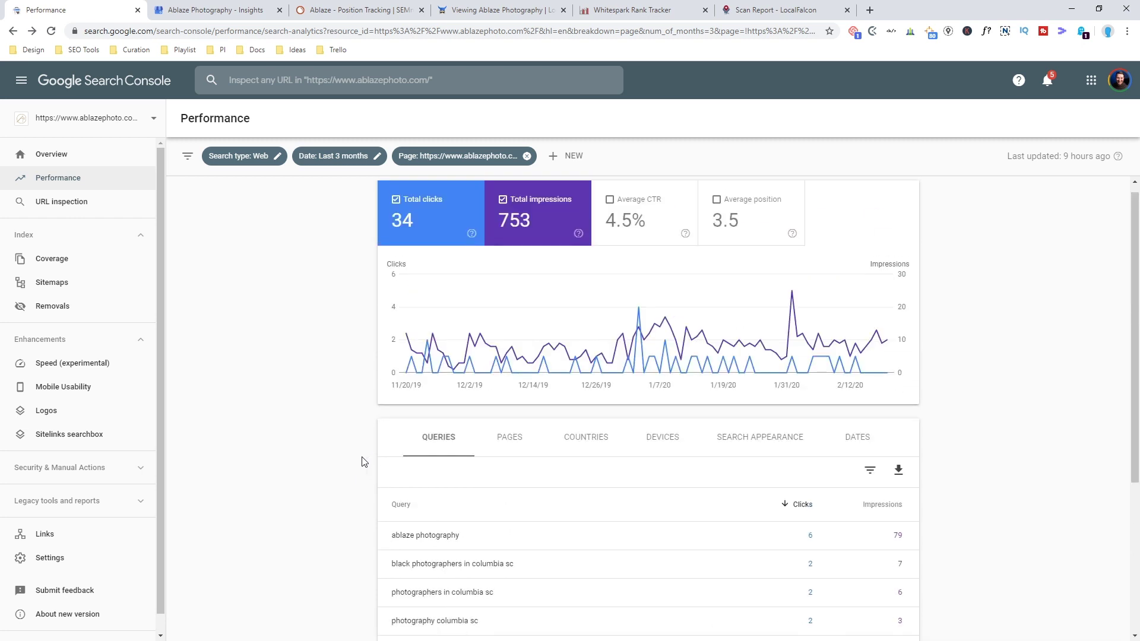
{"action": "scroll", "coordinate": [356, 462], "scroll_direction": "down", "scroll_amount": 1}
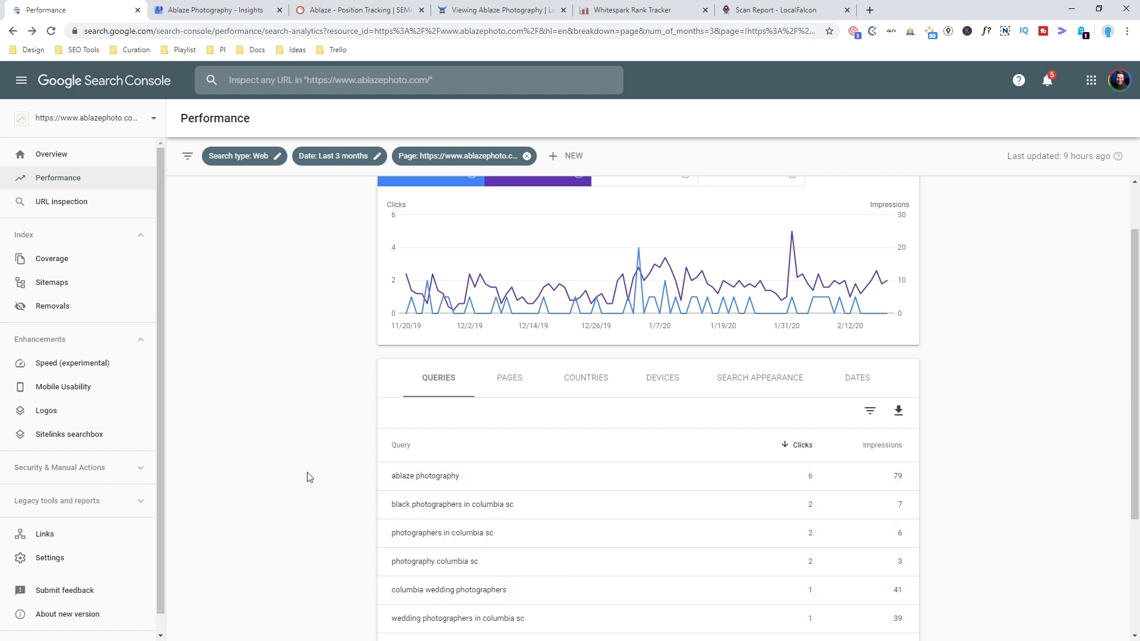
{"action": "left_click", "coordinate": [209, 12]}
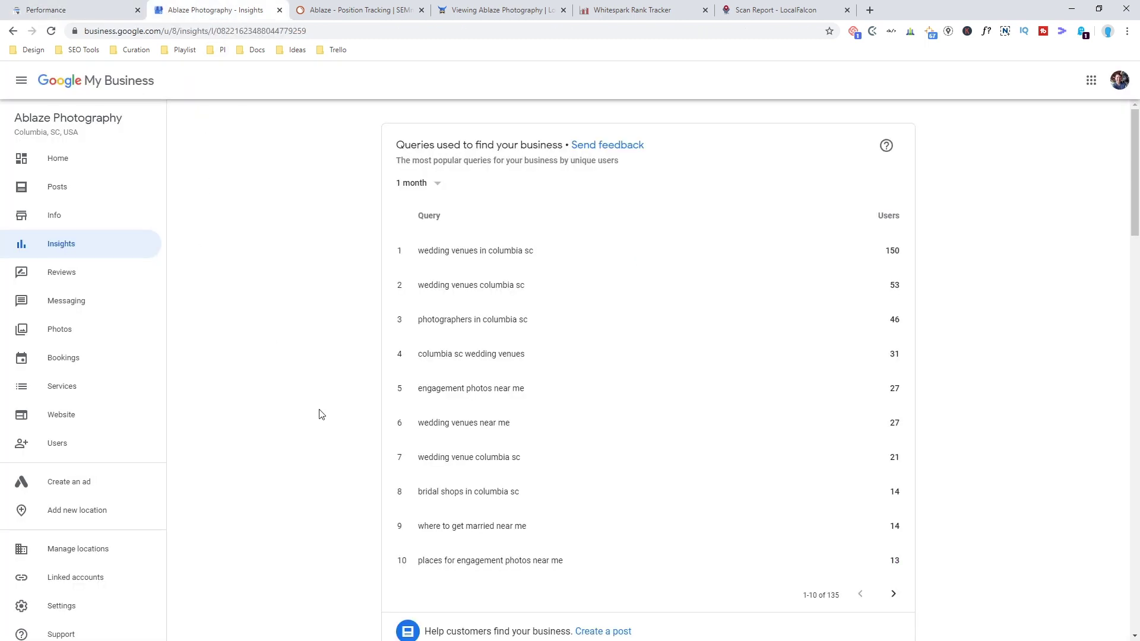
{"action": "scroll", "coordinate": [250, 356], "scroll_direction": "down", "scroll_amount": 1}
{"action": "scroll", "coordinate": [249, 303], "scroll_direction": "up", "scroll_amount": 1}
{"action": "scroll", "coordinate": [316, 389], "scroll_direction": "down", "scroll_amount": 12}
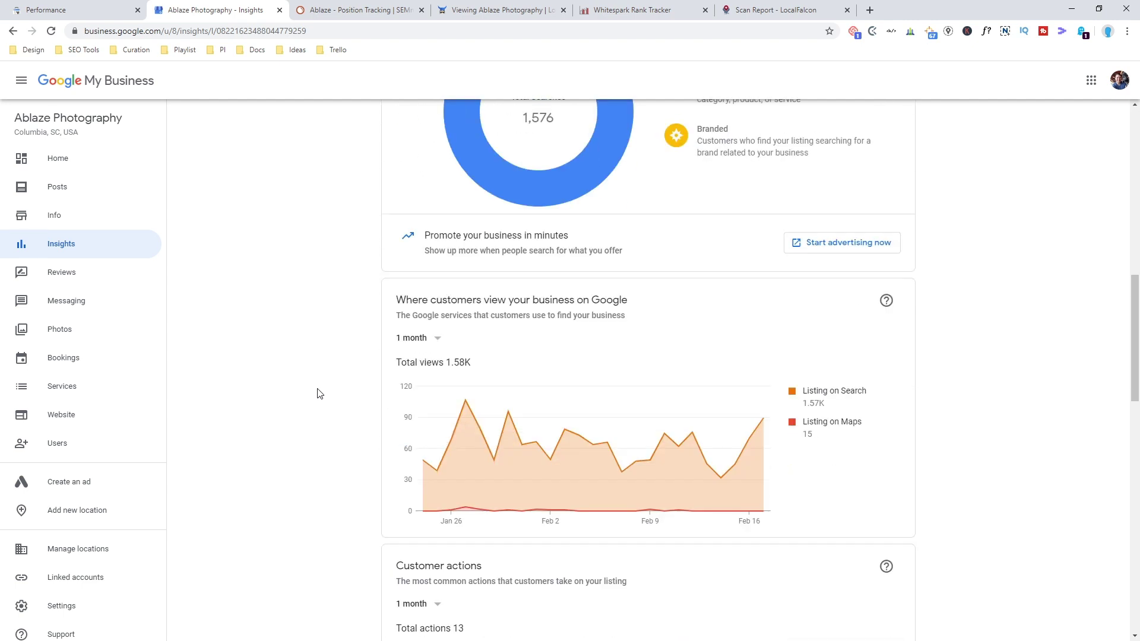
{"action": "scroll", "coordinate": [319, 394], "scroll_direction": "down", "scroll_amount": 3}
{"action": "scroll", "coordinate": [319, 393], "scroll_direction": "up", "scroll_amount": 2}
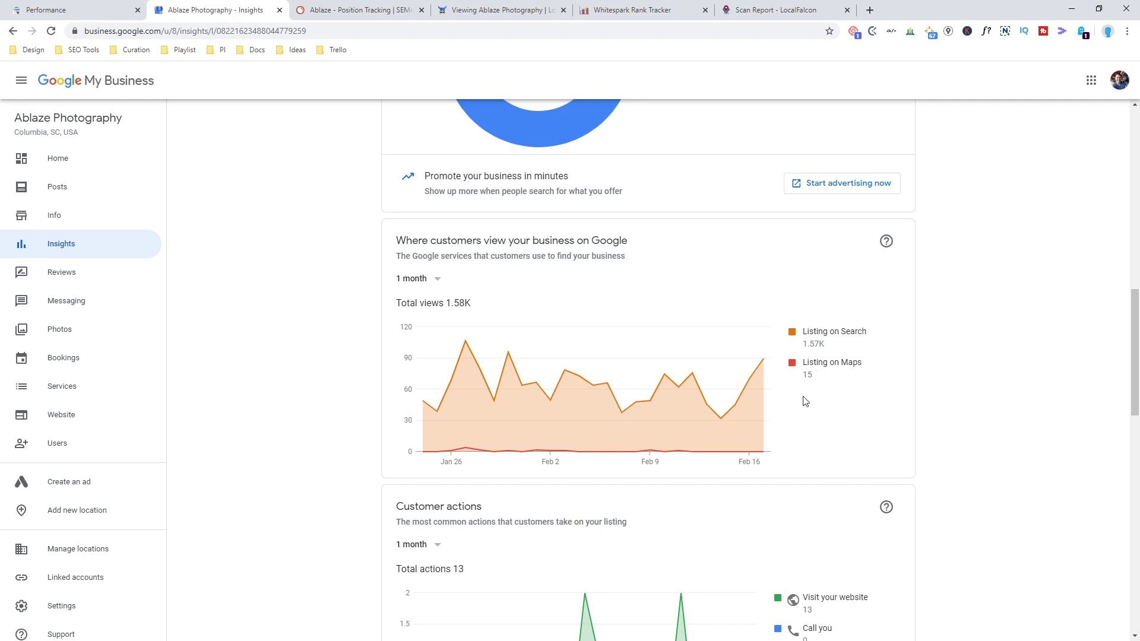
{"action": "scroll", "coordinate": [805, 402], "scroll_direction": "down", "scroll_amount": 3}
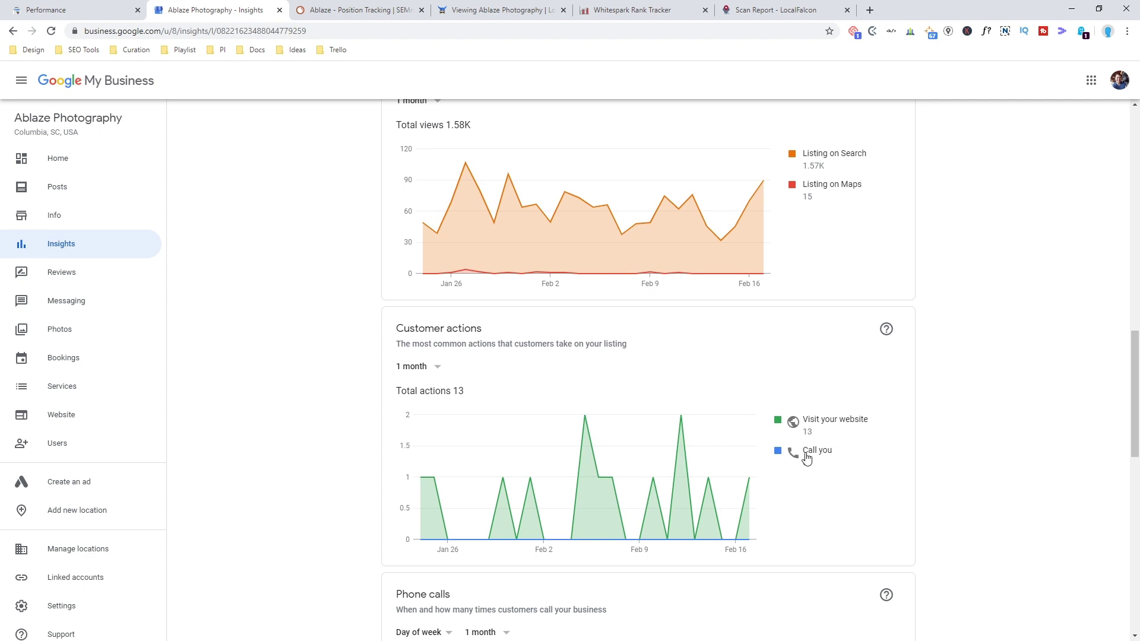
{"action": "scroll", "coordinate": [829, 429], "scroll_direction": "down", "scroll_amount": 2}
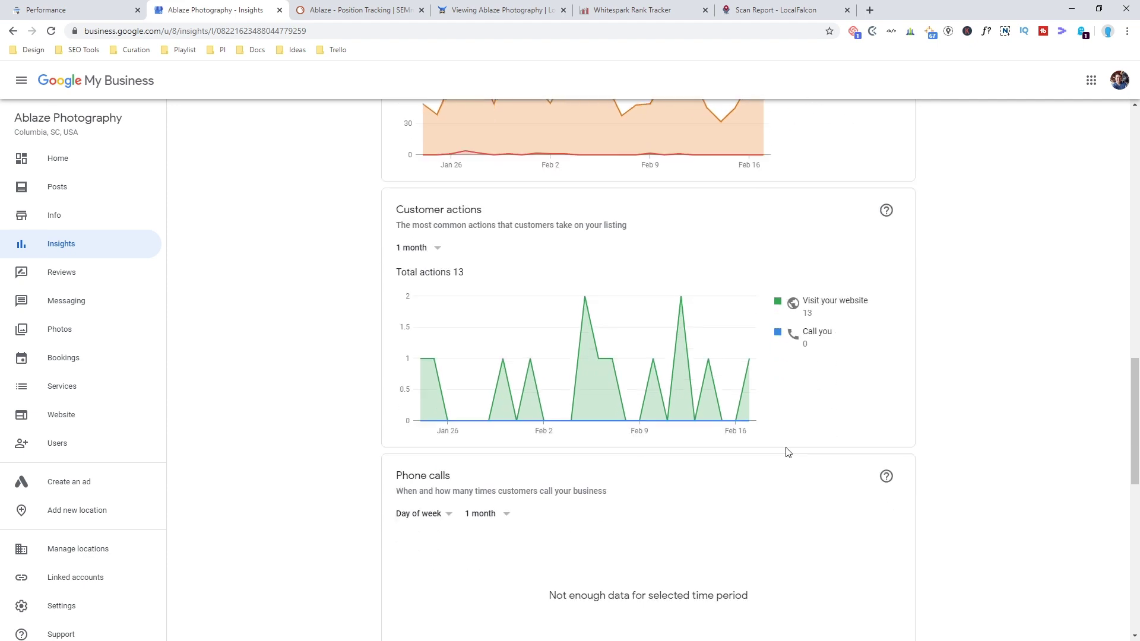
{"action": "scroll", "coordinate": [782, 457], "scroll_direction": "down", "scroll_amount": 4}
{"action": "scroll", "coordinate": [769, 463], "scroll_direction": "down", "scroll_amount": 2}
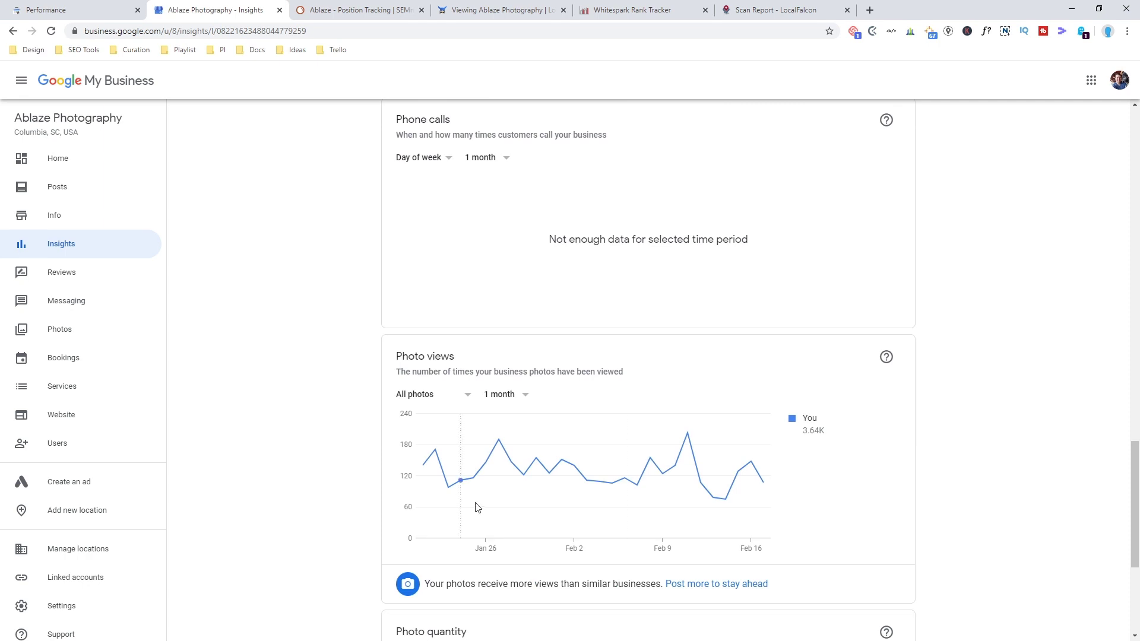
{"action": "scroll", "coordinate": [514, 498], "scroll_direction": "down", "scroll_amount": 4}
{"action": "scroll", "coordinate": [514, 496], "scroll_direction": "down", "scroll_amount": 1}
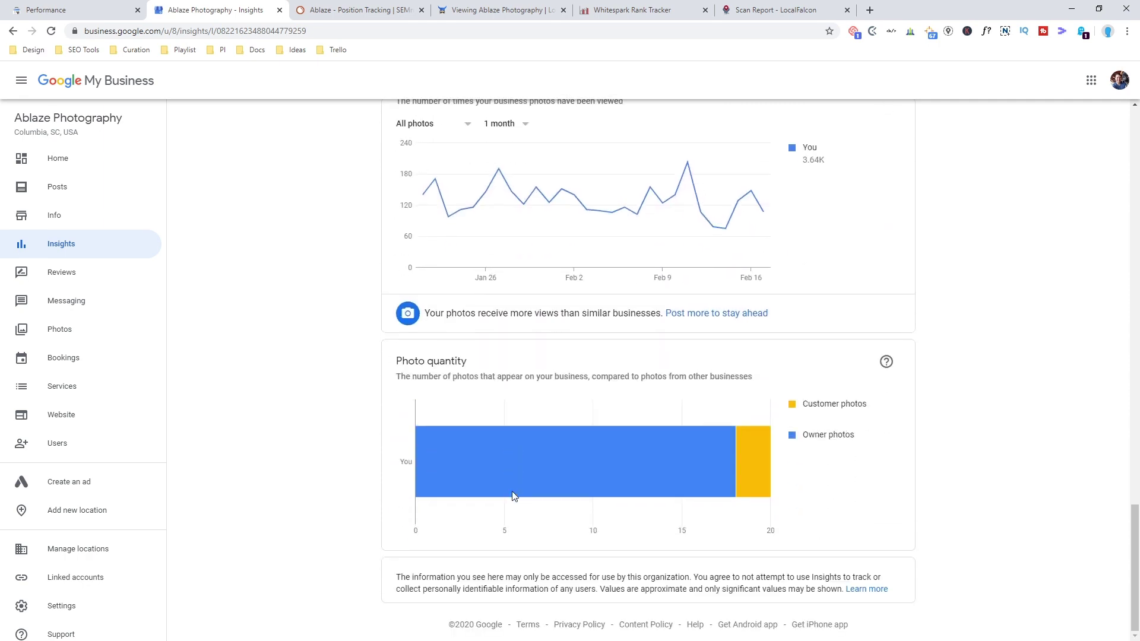
{"action": "mouse_move", "coordinate": [629, 472]}
{"action": "scroll", "coordinate": [615, 450], "scroll_direction": "up", "scroll_amount": 5}
{"action": "scroll", "coordinate": [614, 450], "scroll_direction": "up", "scroll_amount": 15}
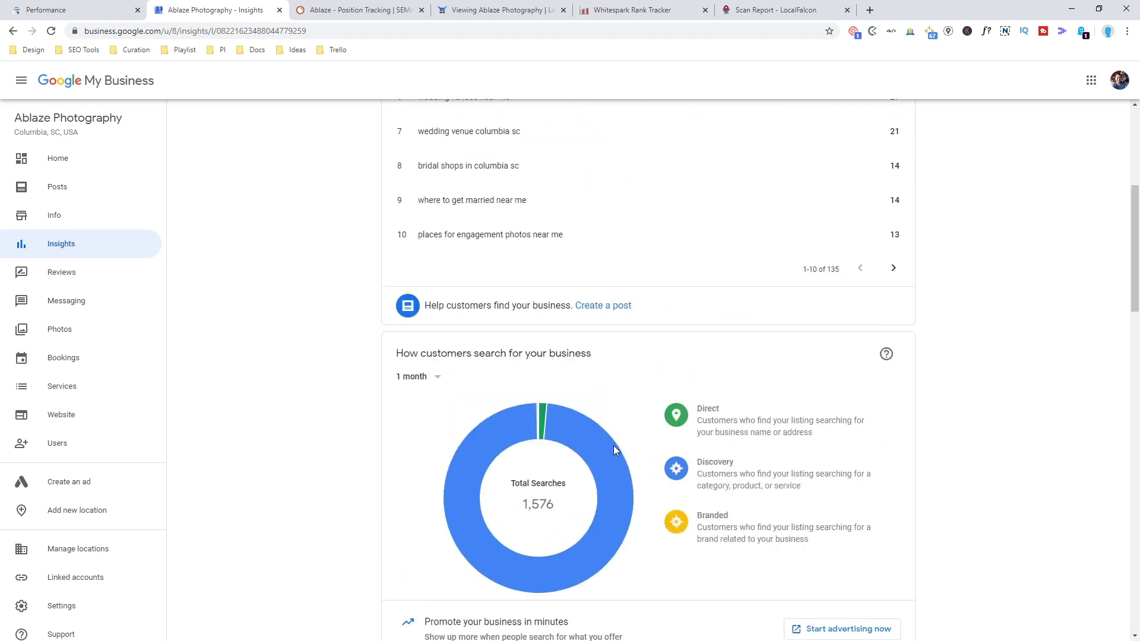
{"action": "scroll", "coordinate": [616, 451], "scroll_direction": "up", "scroll_amount": 4}
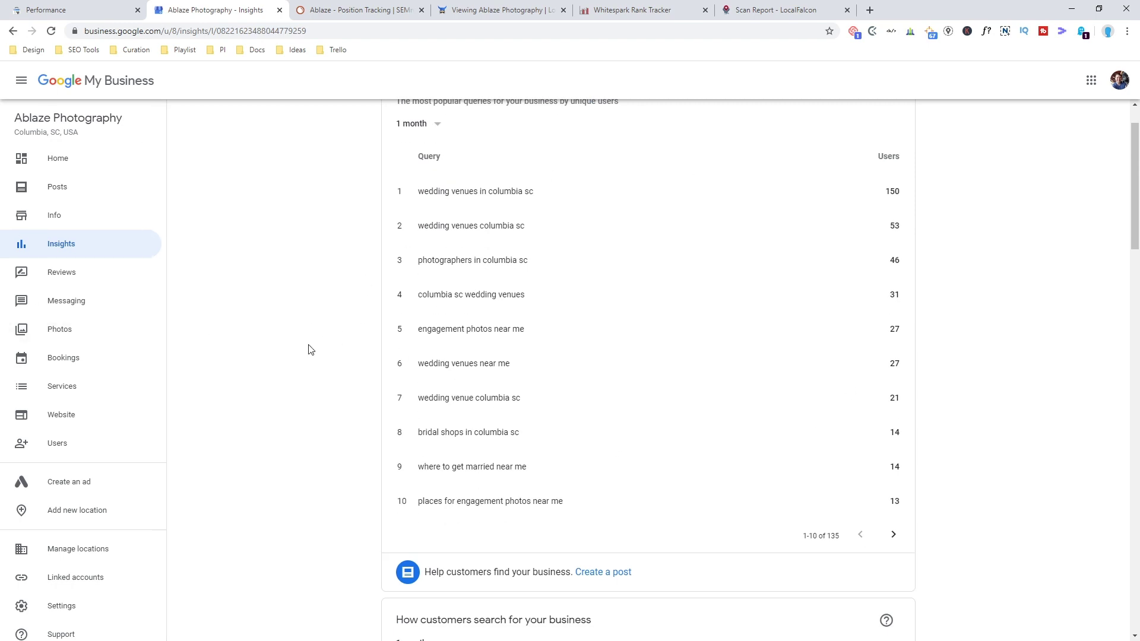
{"action": "scroll", "coordinate": [712, 388], "scroll_direction": "up", "scroll_amount": 1}
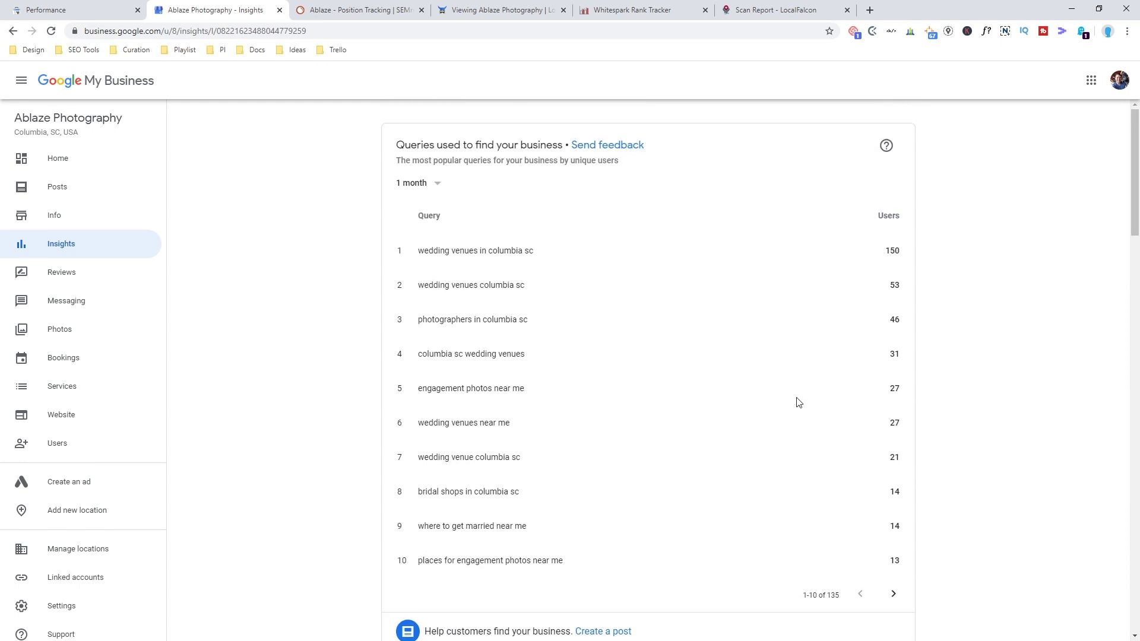
Step: Read the About Insights help article on search queries, then return to SEMrush Position Tracking
{"action": "left_click", "coordinate": [885, 146]}
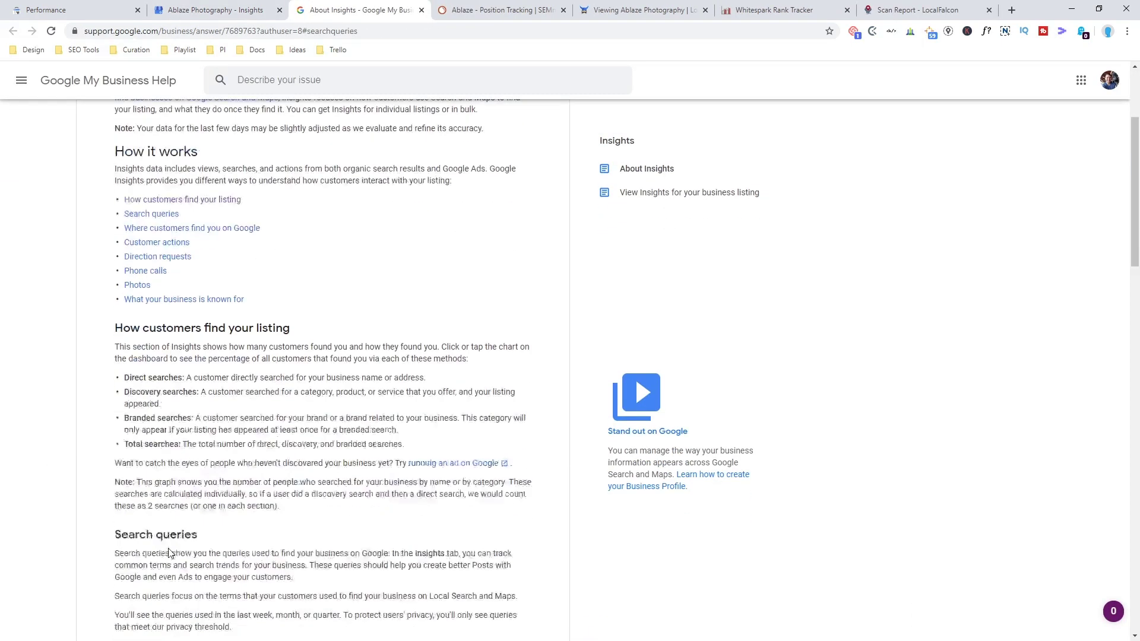
{"action": "scroll", "coordinate": [169, 553], "scroll_direction": "down", "scroll_amount": 5}
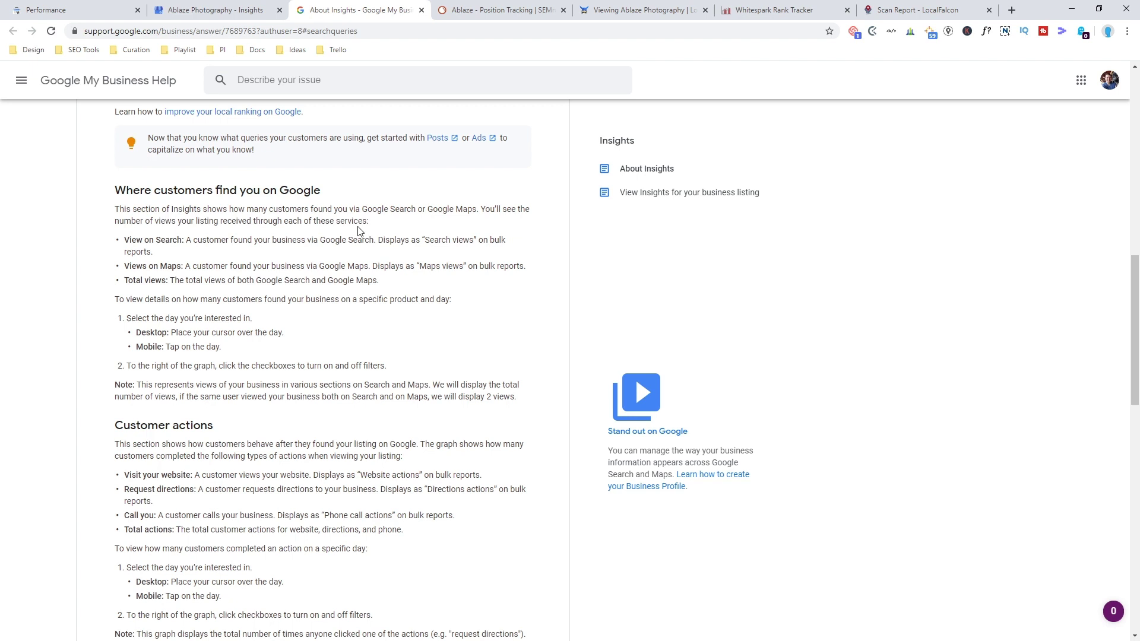
{"action": "left_click", "coordinate": [480, 13]}
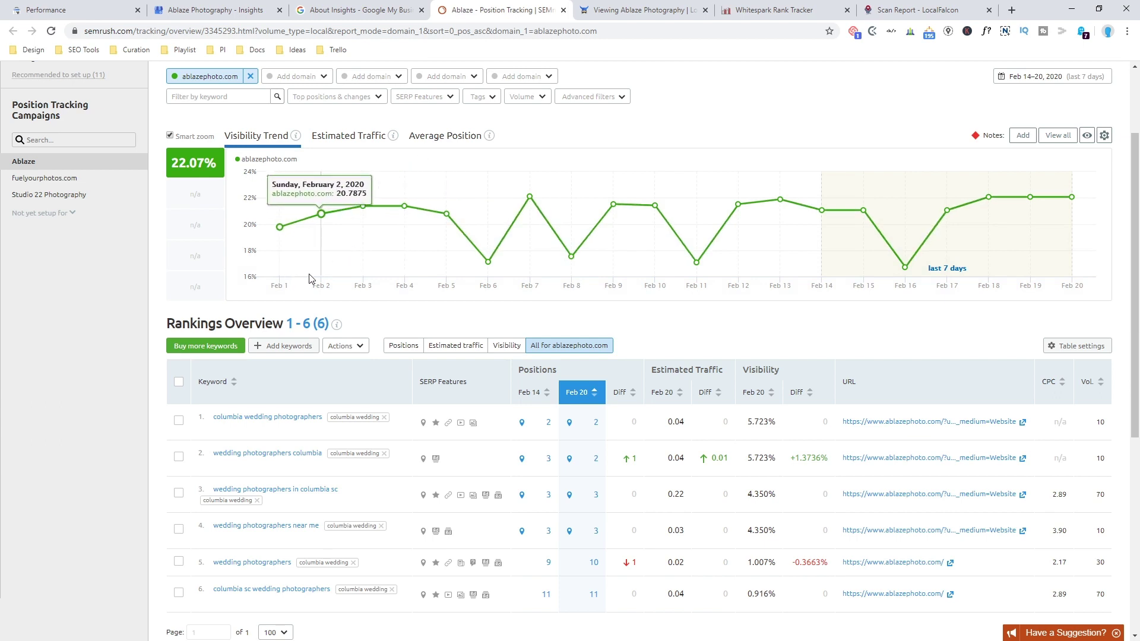
{"action": "scroll", "coordinate": [188, 338], "scroll_direction": "up", "scroll_amount": 1}
{"action": "scroll", "coordinate": [187, 339], "scroll_direction": "up", "scroll_amount": 2}
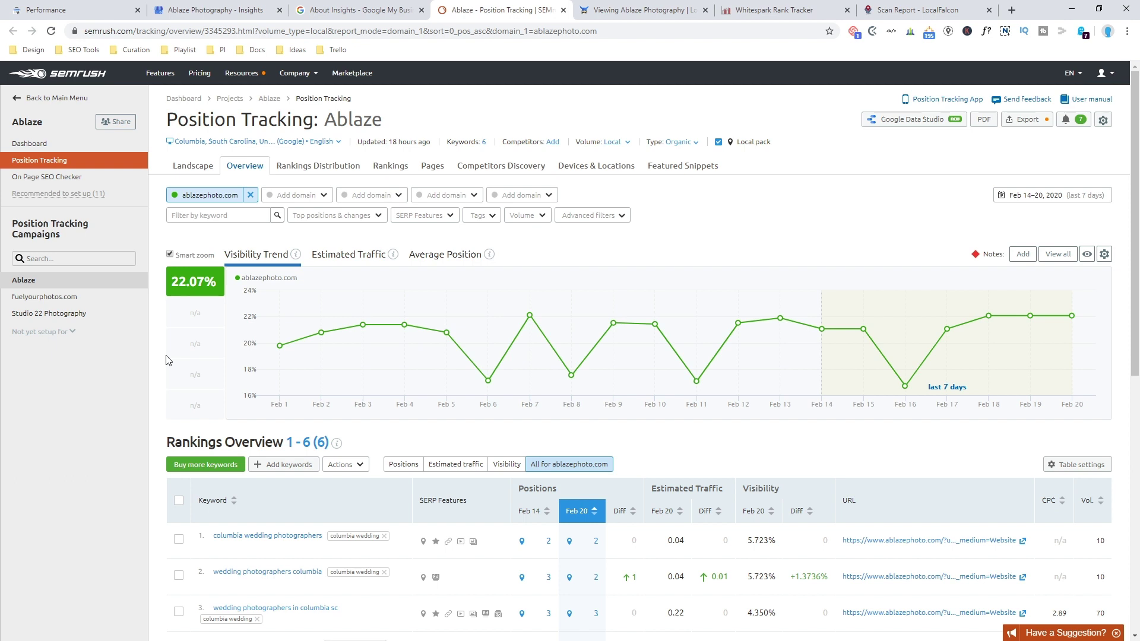
{"action": "scroll", "coordinate": [169, 360], "scroll_direction": "down", "scroll_amount": 2}
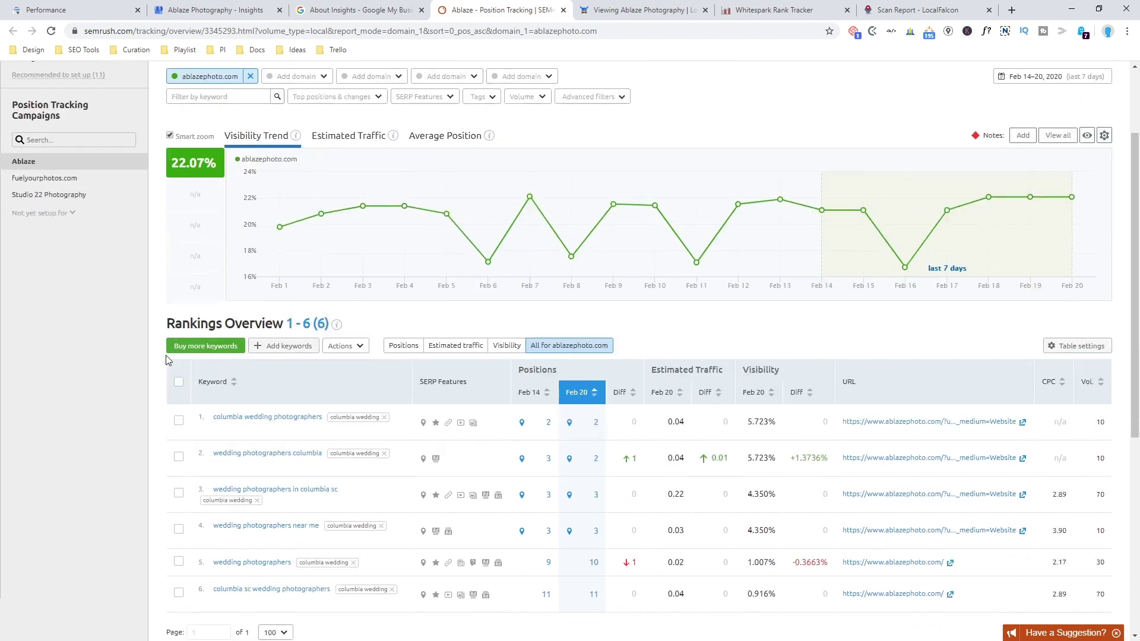
{"action": "mouse_move", "coordinate": [201, 169]}
{"action": "scroll", "coordinate": [157, 276], "scroll_direction": "down", "scroll_amount": 1}
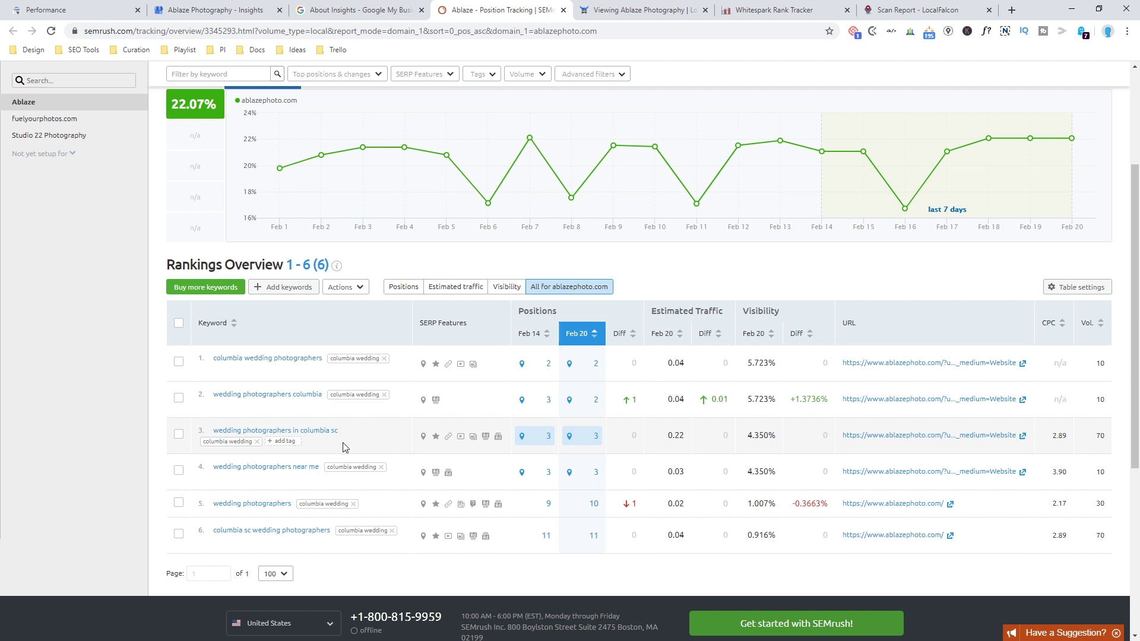
{"action": "scroll", "coordinate": [355, 456], "scroll_direction": "up", "scroll_amount": 1}
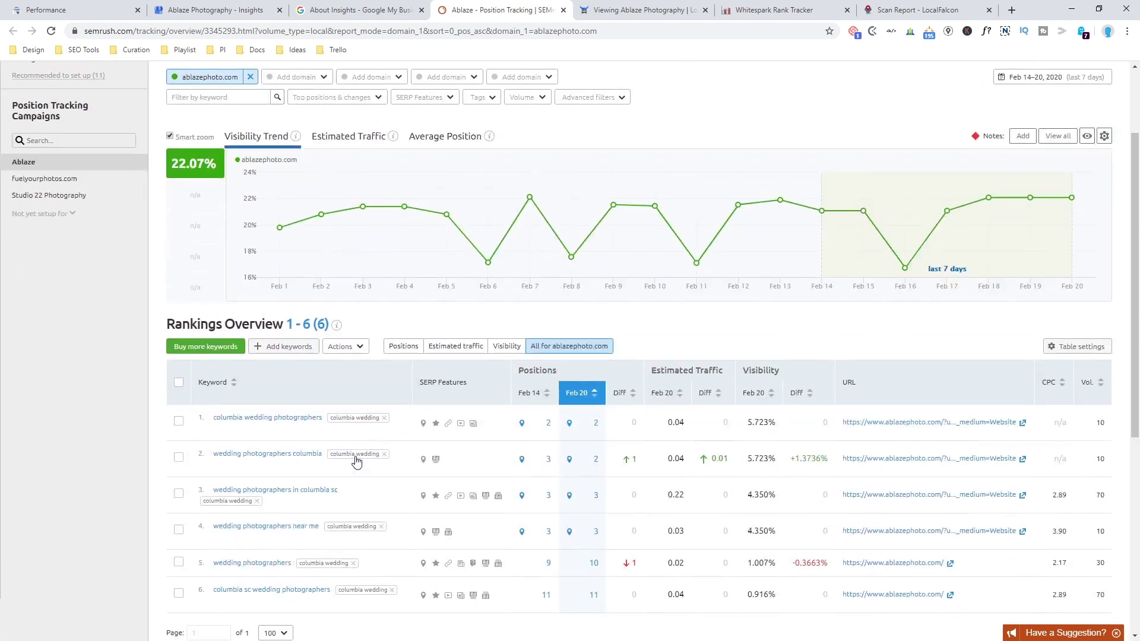
{"action": "scroll", "coordinate": [356, 460], "scroll_direction": "down", "scroll_amount": 1}
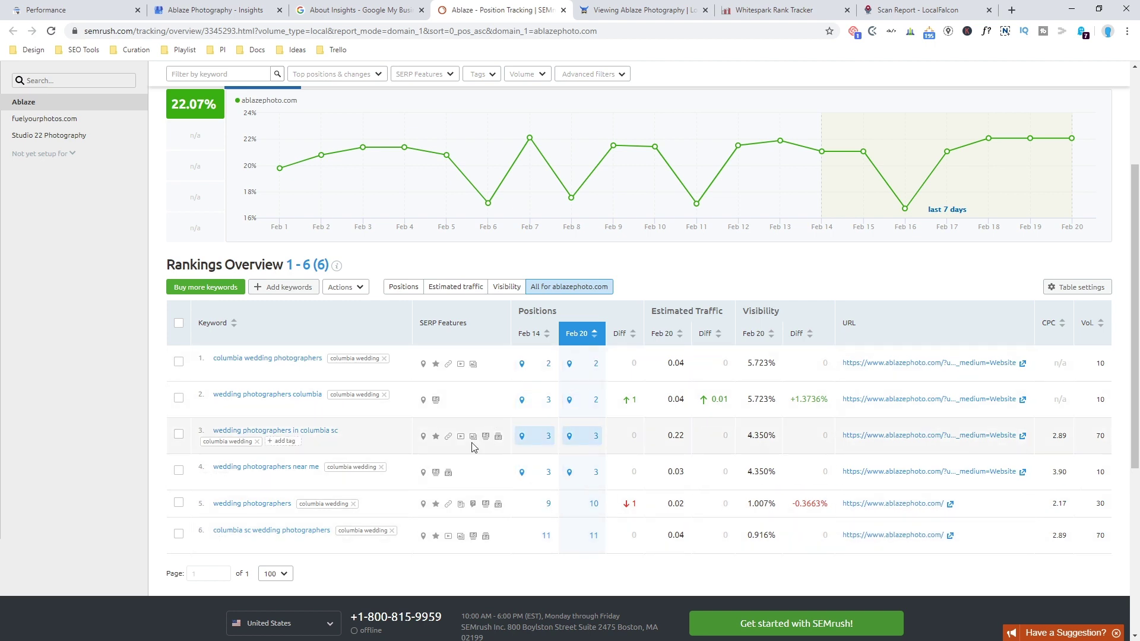
{"action": "scroll", "coordinate": [469, 453], "scroll_direction": "up", "scroll_amount": 3}
{"action": "scroll", "coordinate": [469, 452], "scroll_direction": "down", "scroll_amount": 2}
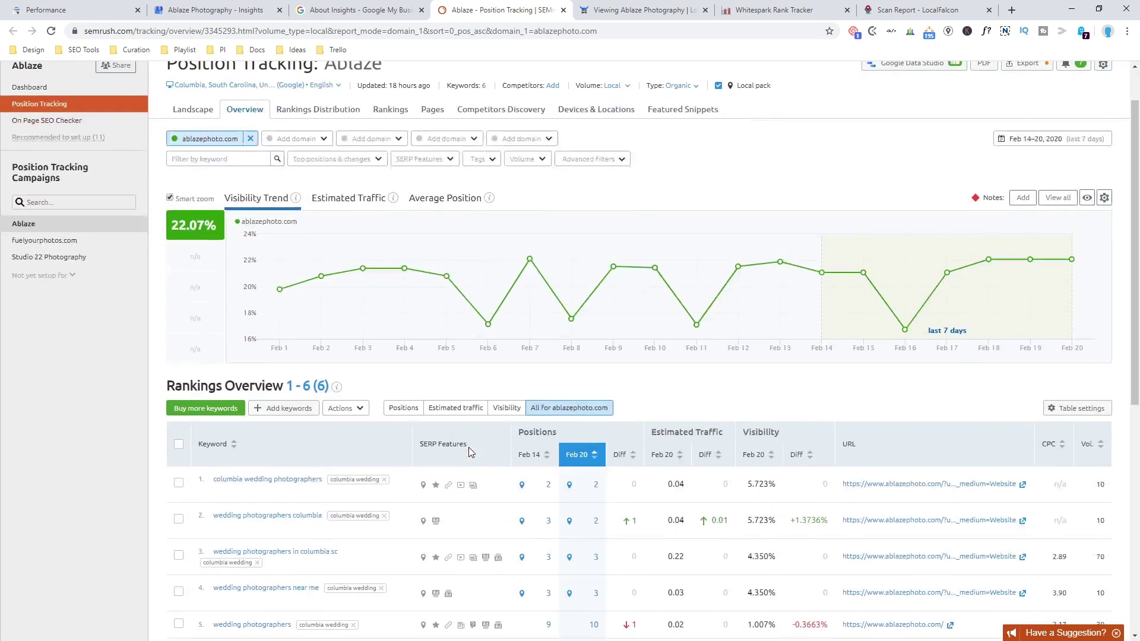
{"action": "scroll", "coordinate": [469, 452], "scroll_direction": "up", "scroll_amount": 2}
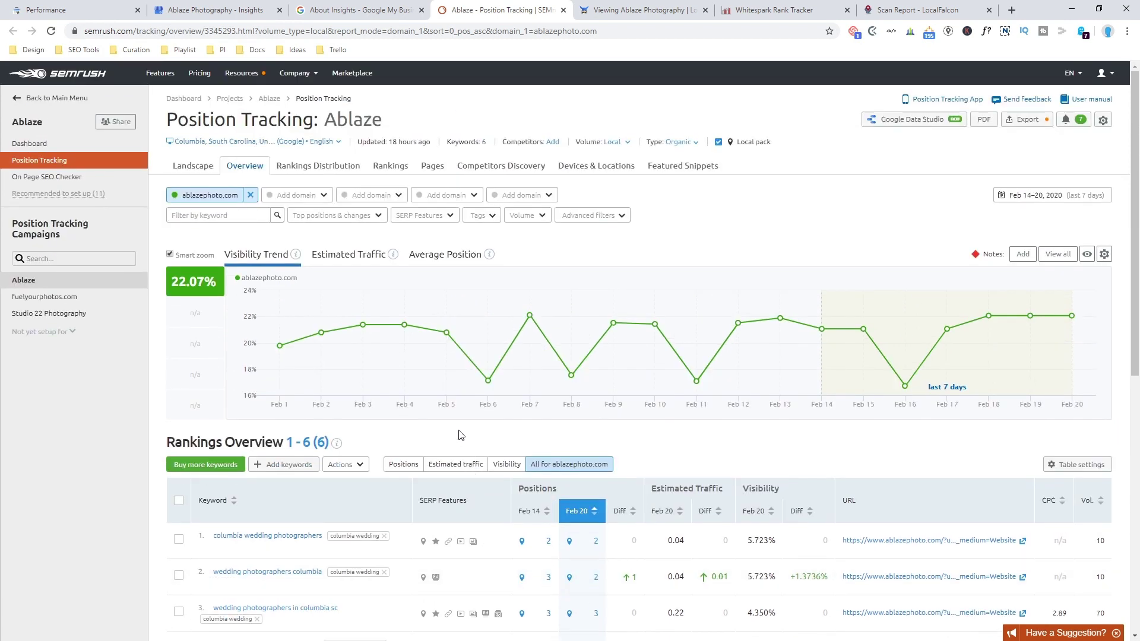
Step: Review Local Viking's Ablaze Photography details and the rankings of its four tracked keywords
{"action": "mouse_move", "coordinate": [437, 327]}
{"action": "left_click", "coordinate": [636, 10]}
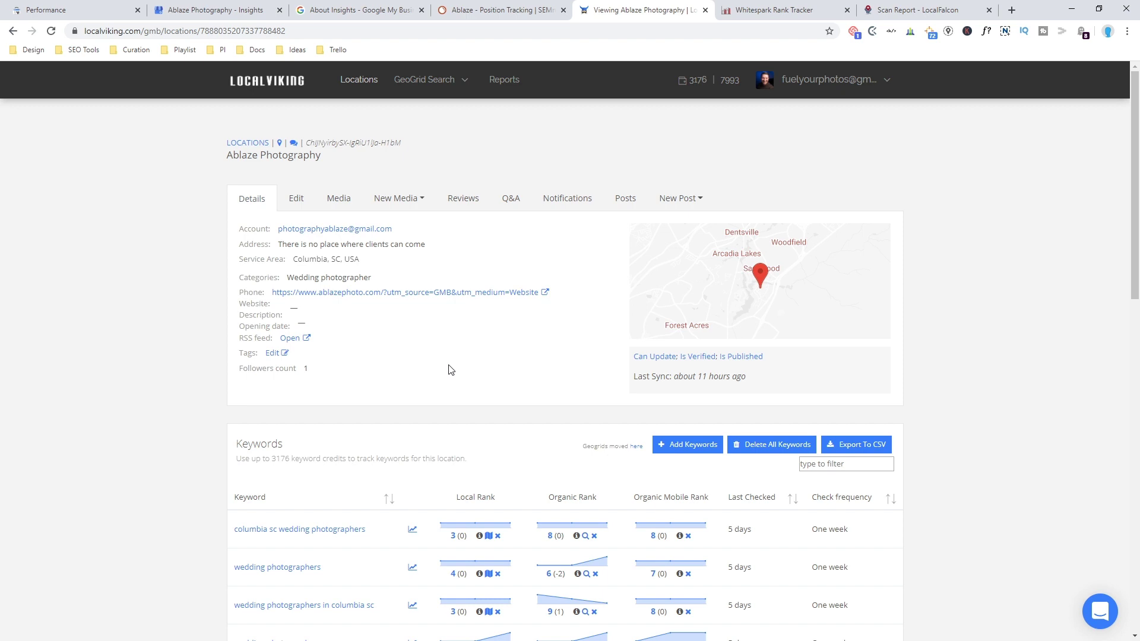
{"action": "scroll", "coordinate": [450, 370], "scroll_direction": "down", "scroll_amount": 2}
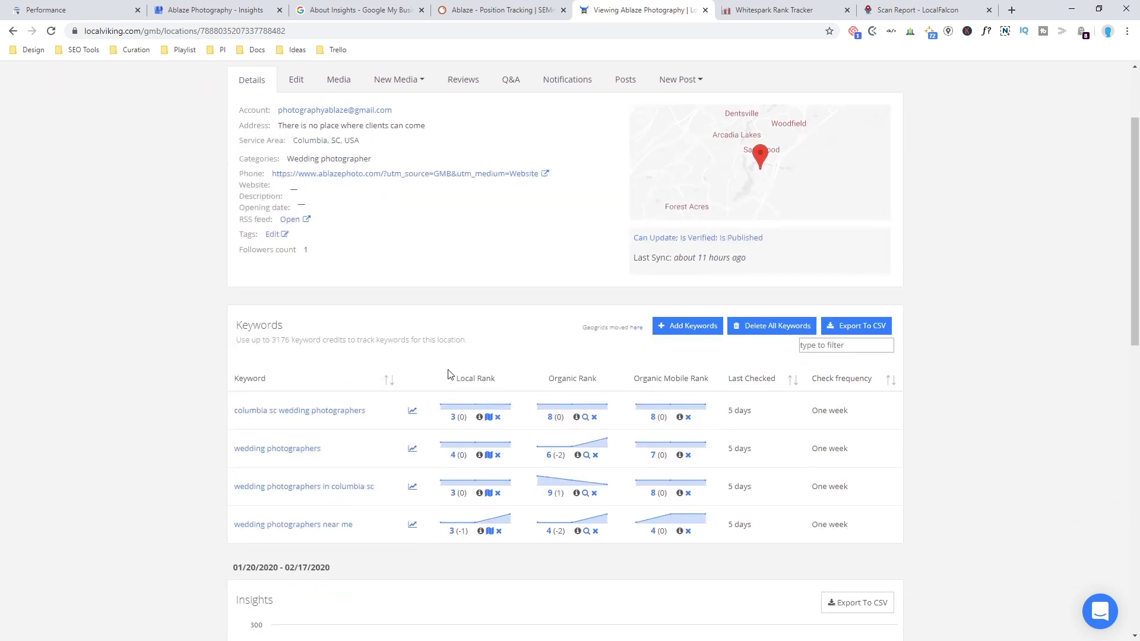
{"action": "scroll", "coordinate": [431, 321], "scroll_direction": "up", "scroll_amount": 1}
{"action": "scroll", "coordinate": [432, 321], "scroll_direction": "up", "scroll_amount": 2}
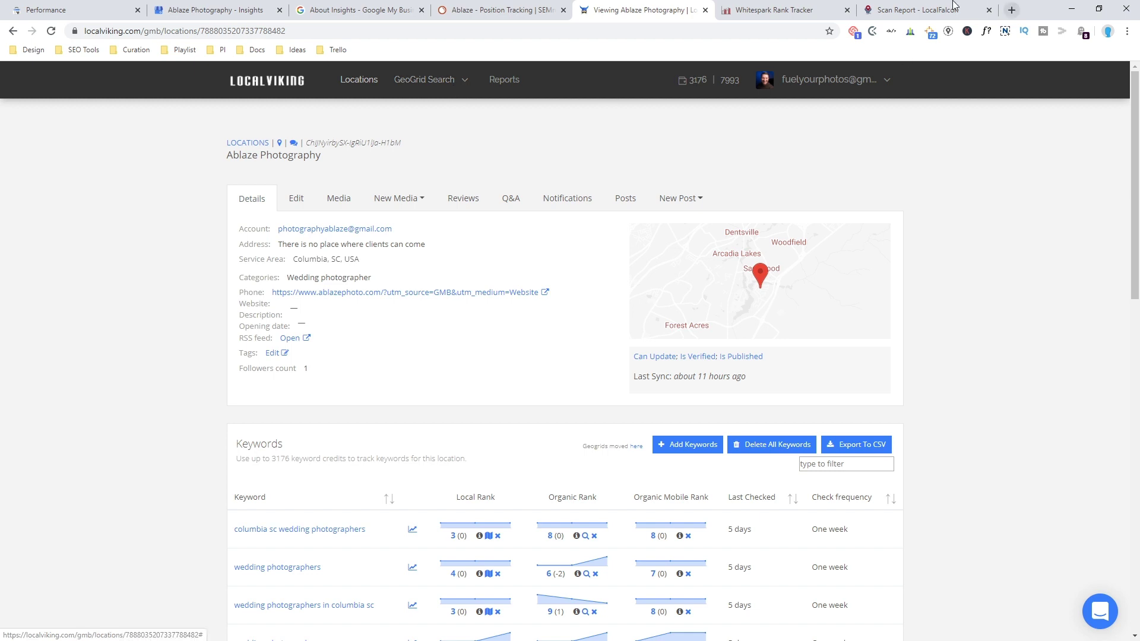
Step: Browse the 'portland wedding photographer' scan's Search Parameters and 7 x 7 Map Scan Results grid
{"action": "left_click", "coordinate": [926, 10]}
{"action": "scroll", "coordinate": [204, 299], "scroll_direction": "up", "scroll_amount": 4}
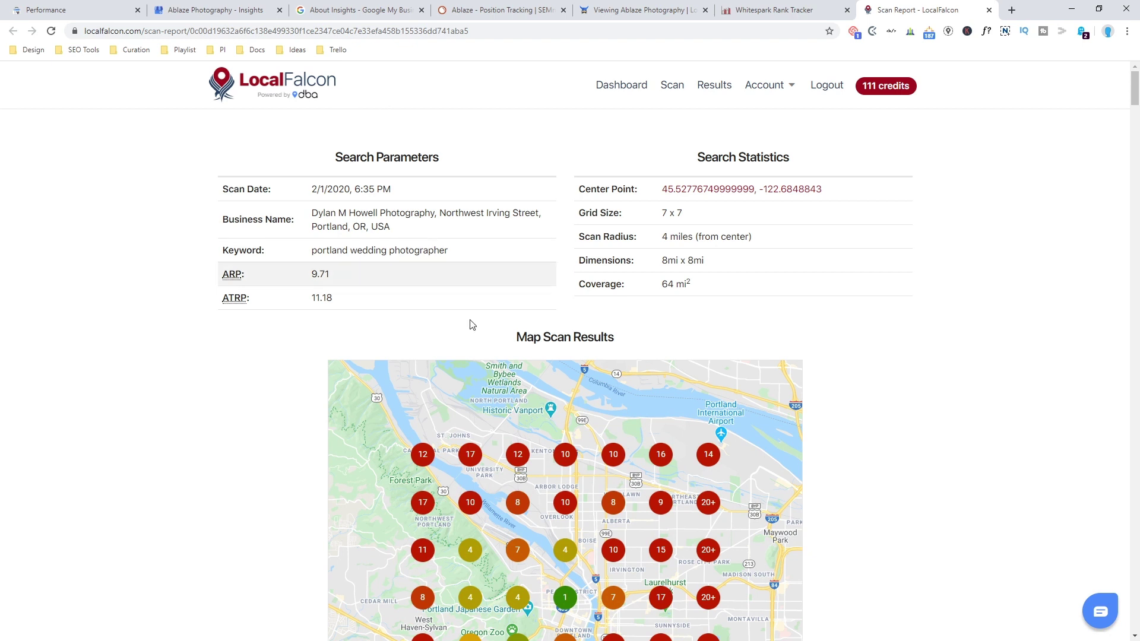
{"action": "scroll", "coordinate": [310, 371], "scroll_direction": "down", "scroll_amount": 3}
{"action": "scroll", "coordinate": [448, 430], "scroll_direction": "up", "scroll_amount": 3}
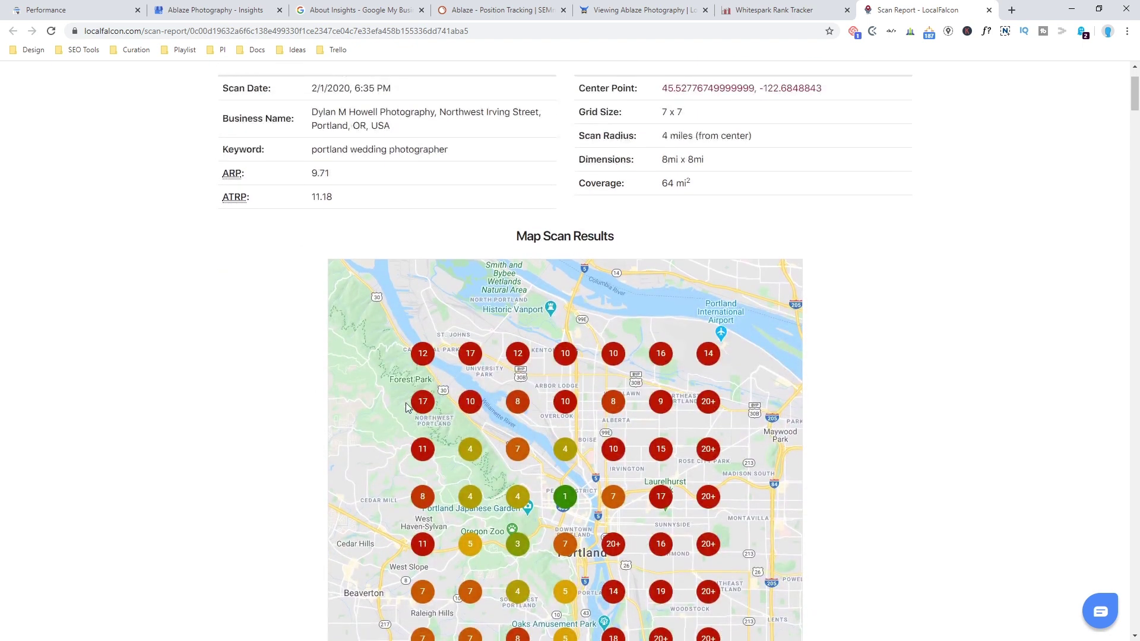
{"action": "scroll", "coordinate": [325, 388], "scroll_direction": "down", "scroll_amount": 3}
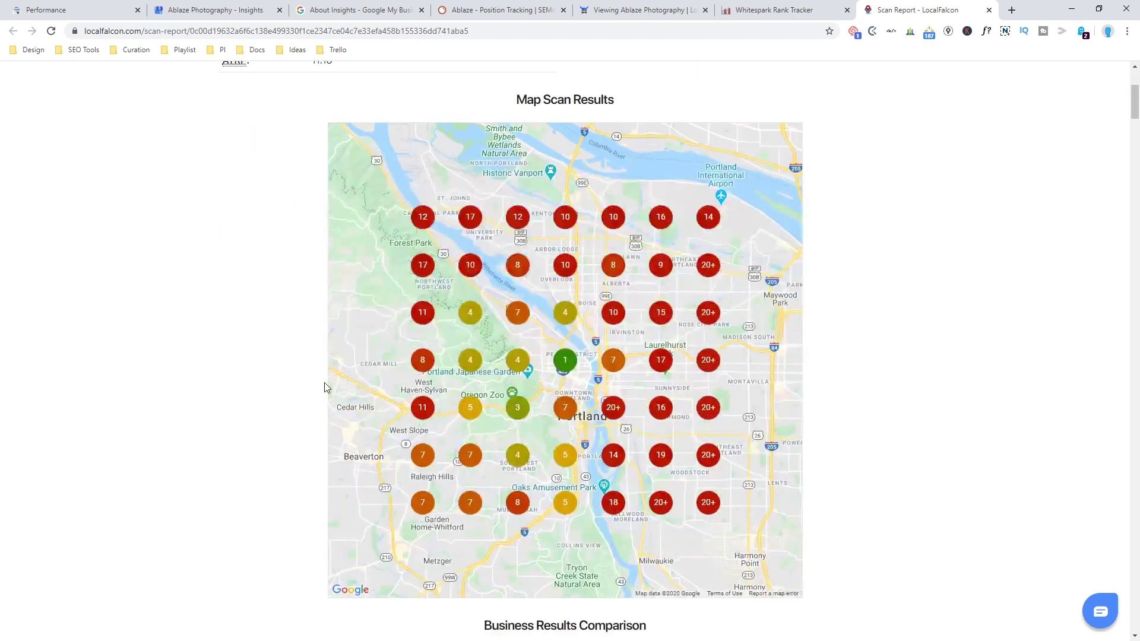
{"action": "scroll", "coordinate": [540, 396], "scroll_direction": "up", "scroll_amount": 3}
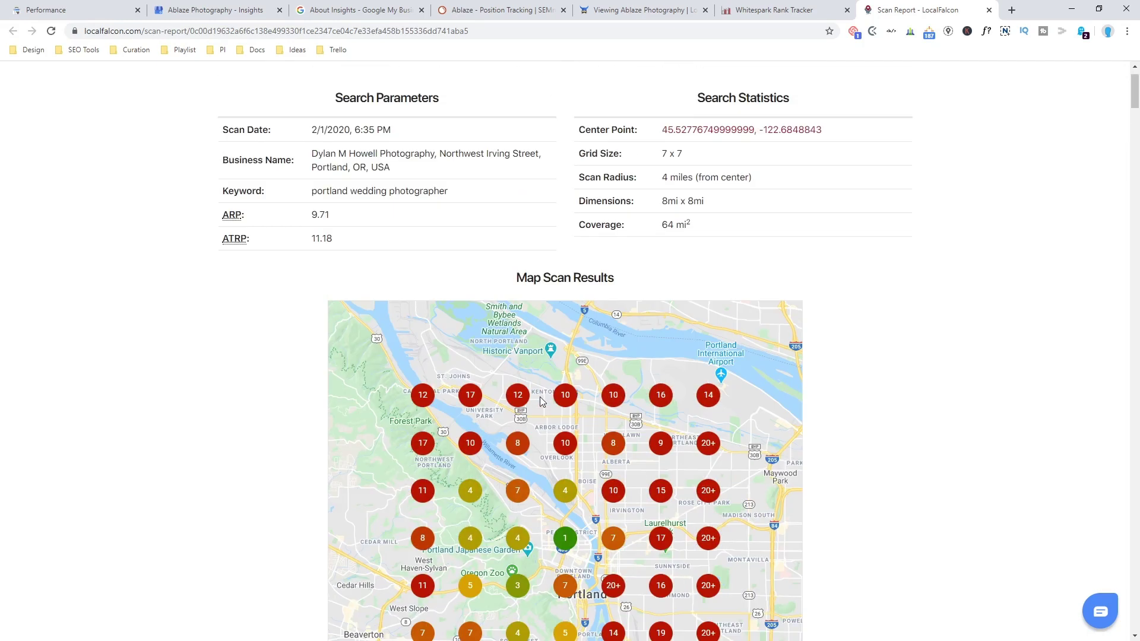
{"action": "scroll", "coordinate": [540, 397], "scroll_direction": "down", "scroll_amount": 2}
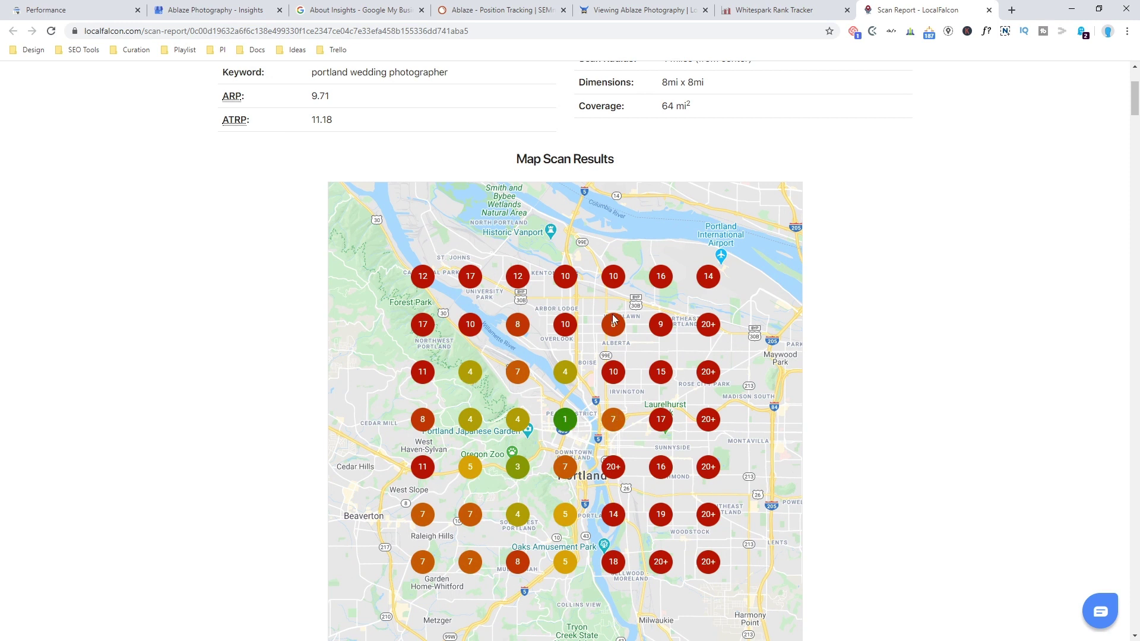
{"action": "scroll", "coordinate": [565, 516], "scroll_direction": "up", "scroll_amount": 3}
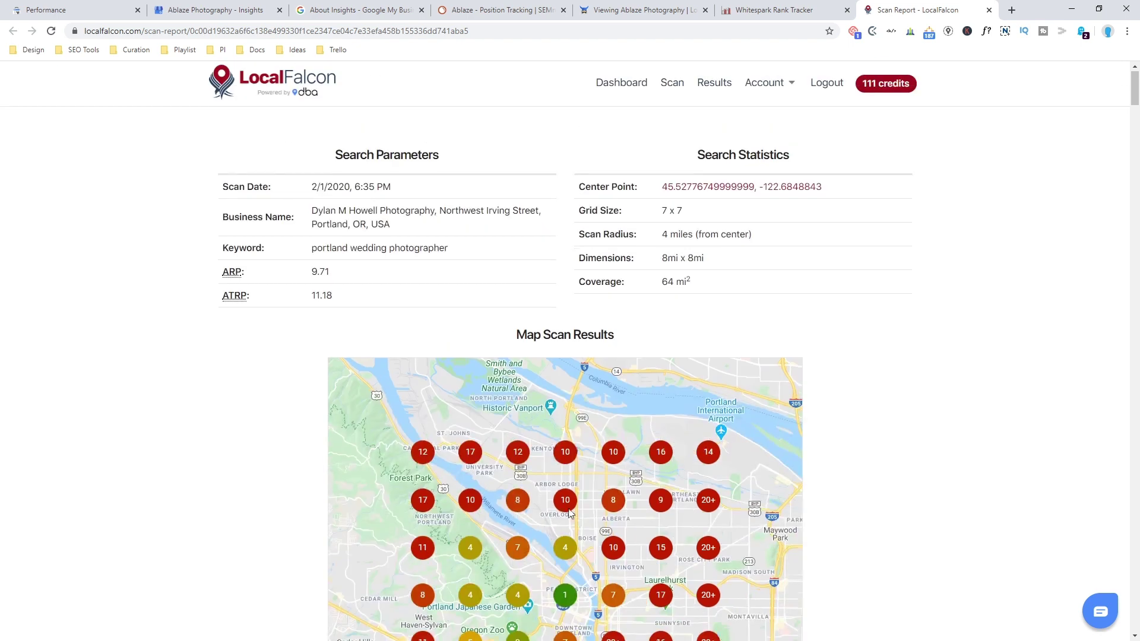
{"action": "scroll", "coordinate": [531, 494], "scroll_direction": "down", "scroll_amount": 3}
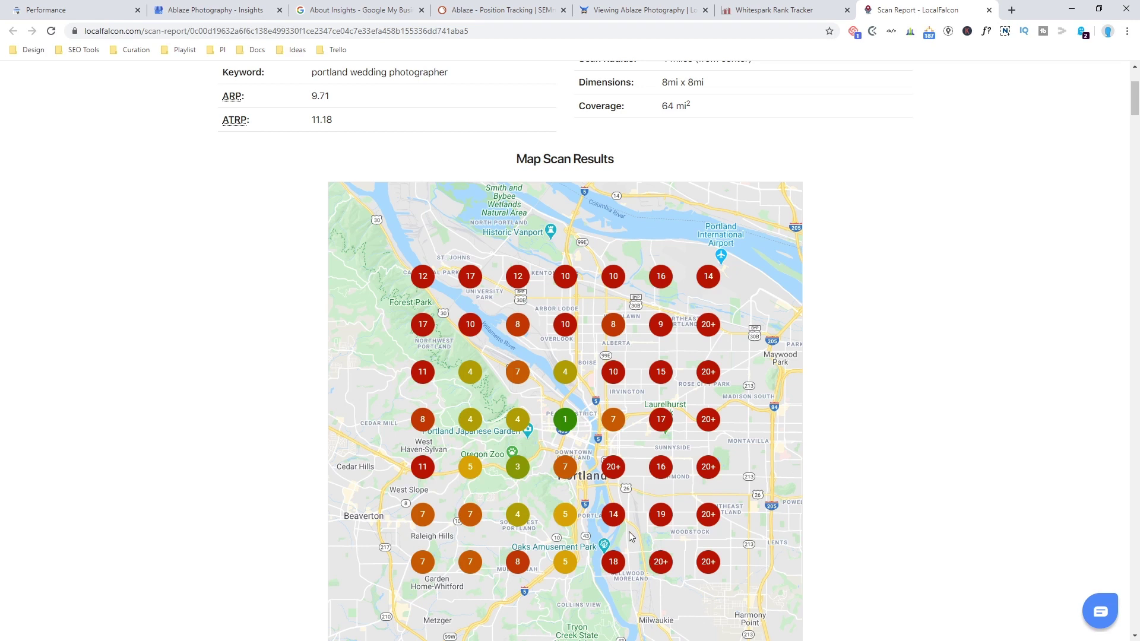
{"action": "scroll", "coordinate": [623, 540], "scroll_direction": "up", "scroll_amount": 3}
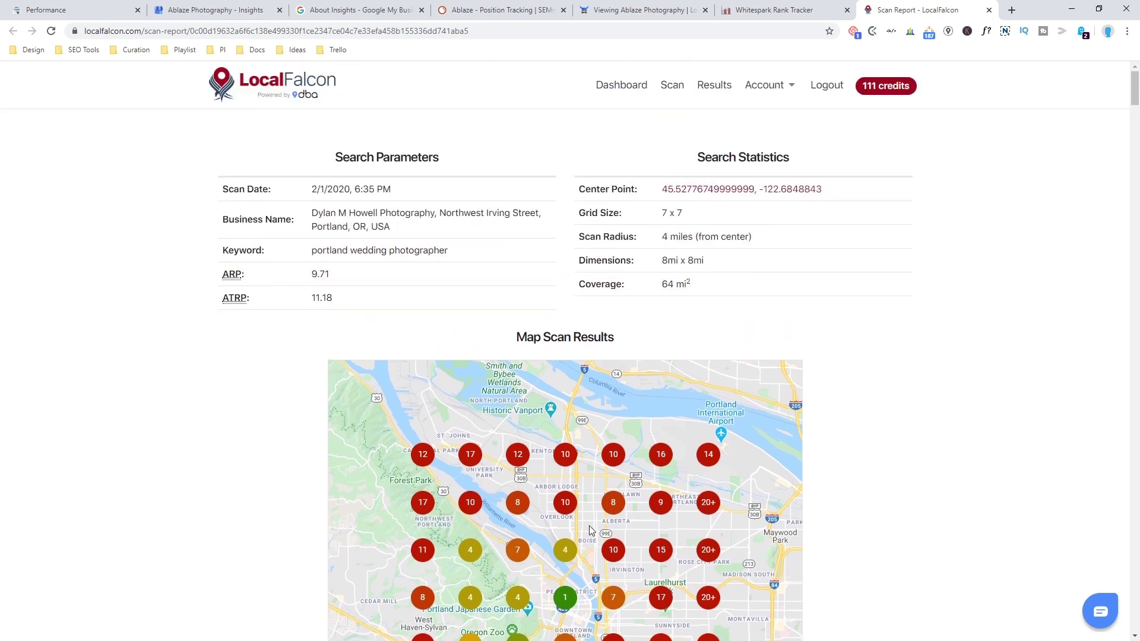
{"action": "scroll", "coordinate": [589, 525], "scroll_direction": "down", "scroll_amount": 1}
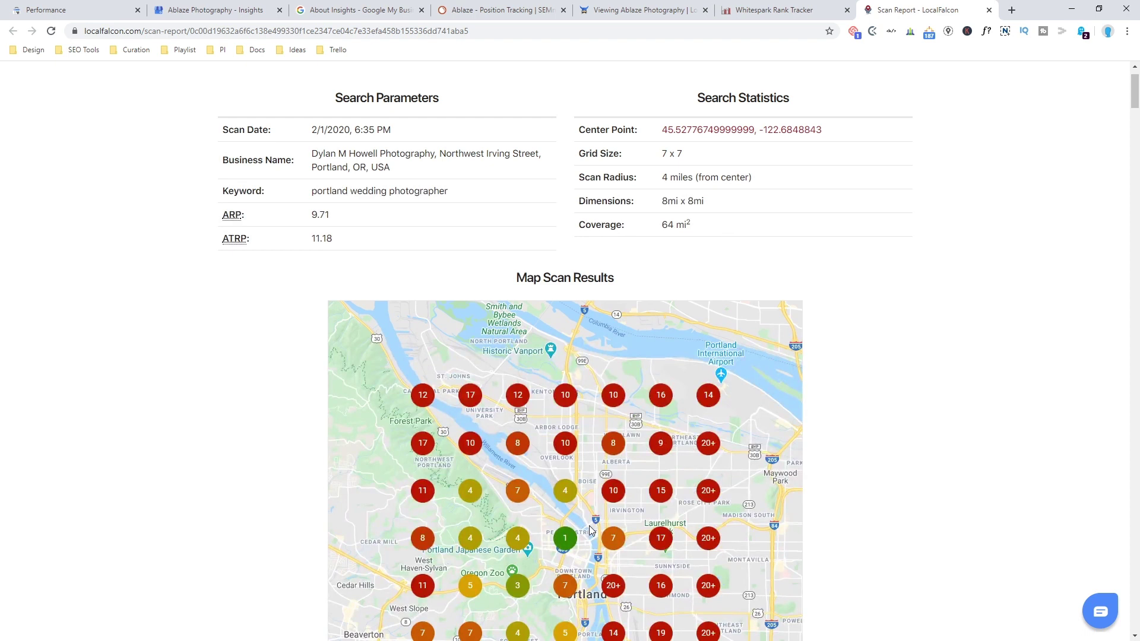
{"action": "scroll", "coordinate": [591, 530], "scroll_direction": "up", "scroll_amount": 1}
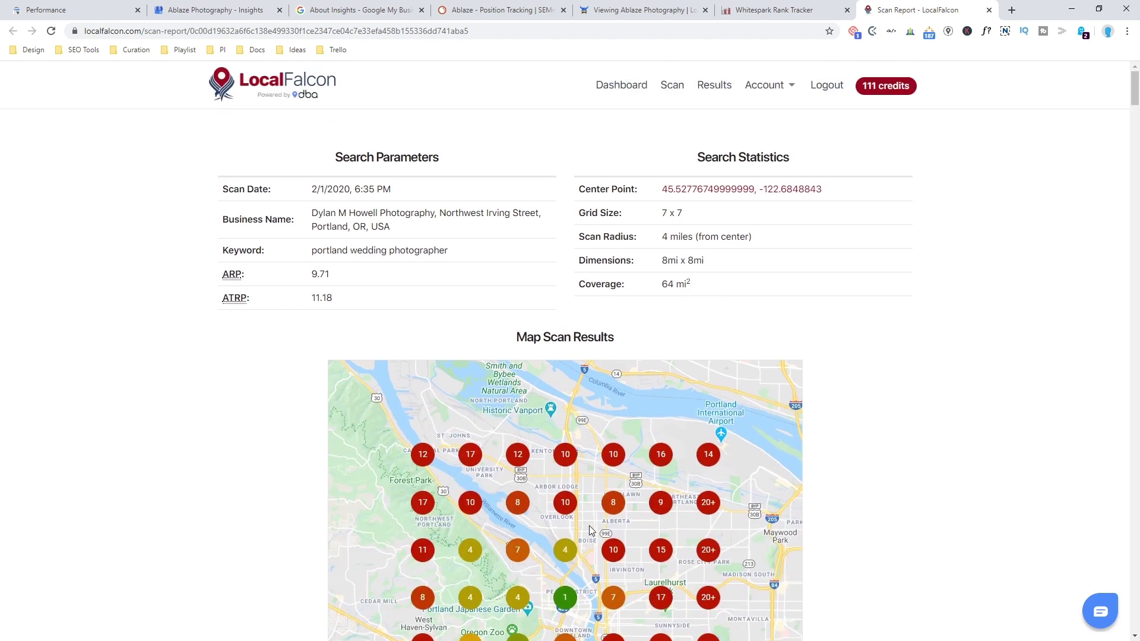
{"action": "scroll", "coordinate": [589, 527], "scroll_direction": "down", "scroll_amount": 3}
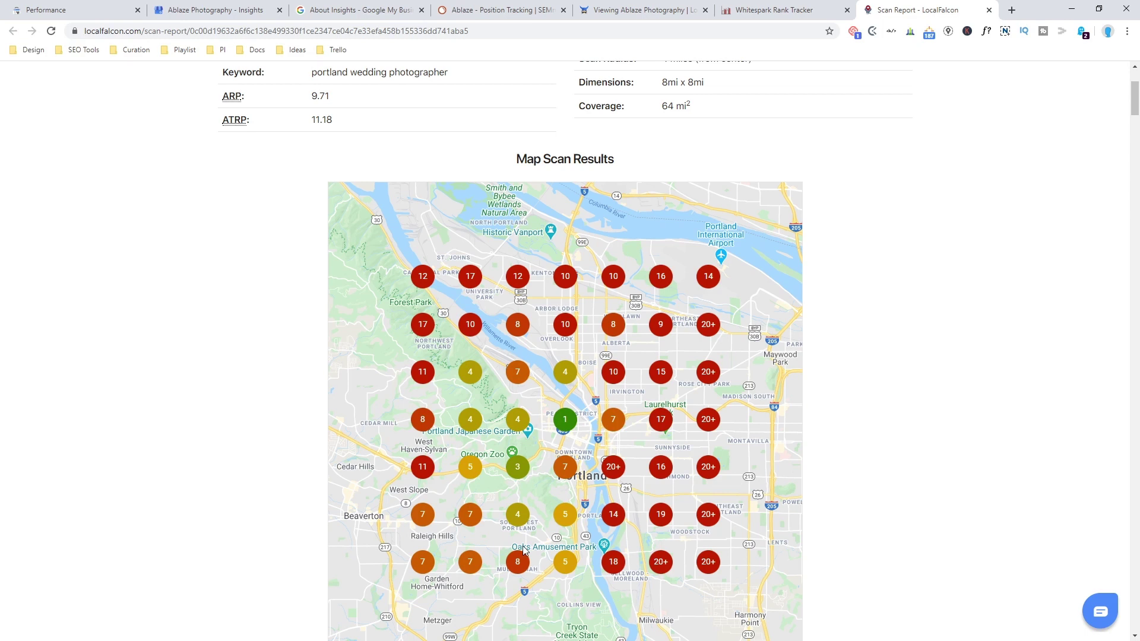
{"action": "scroll", "coordinate": [524, 551], "scroll_direction": "down", "scroll_amount": 1}
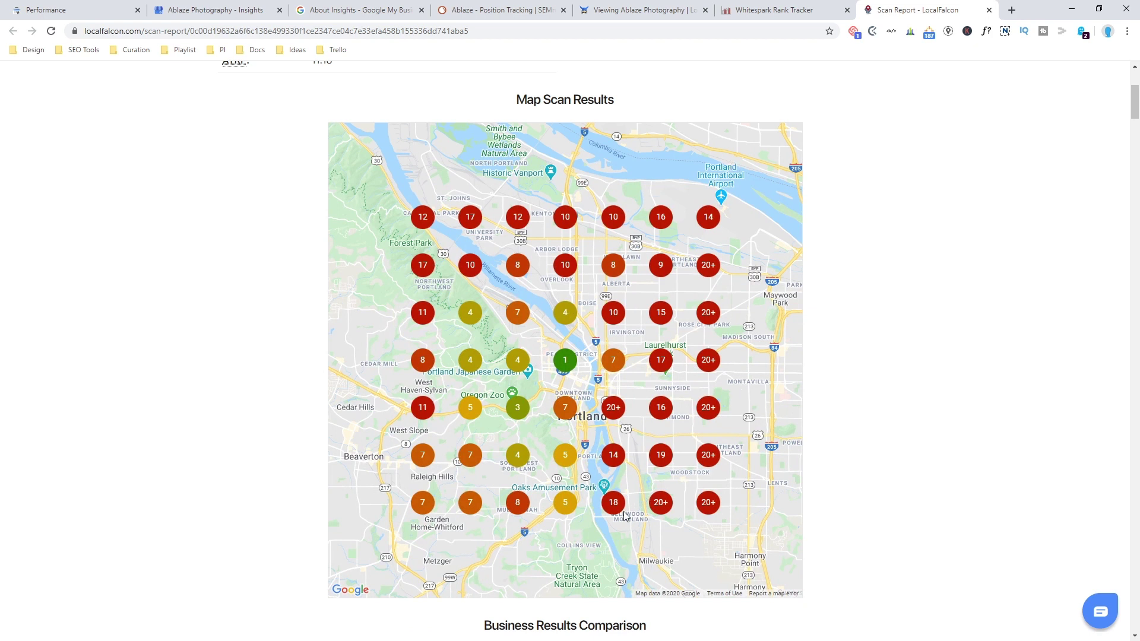
{"action": "scroll", "coordinate": [623, 516], "scroll_direction": "up", "scroll_amount": 3}
Step: Copy Ablaze Photography's Place ID in Local Viking and go to GeoGrid Search's Google Places API Keys
{"action": "left_click", "coordinate": [641, 9]}
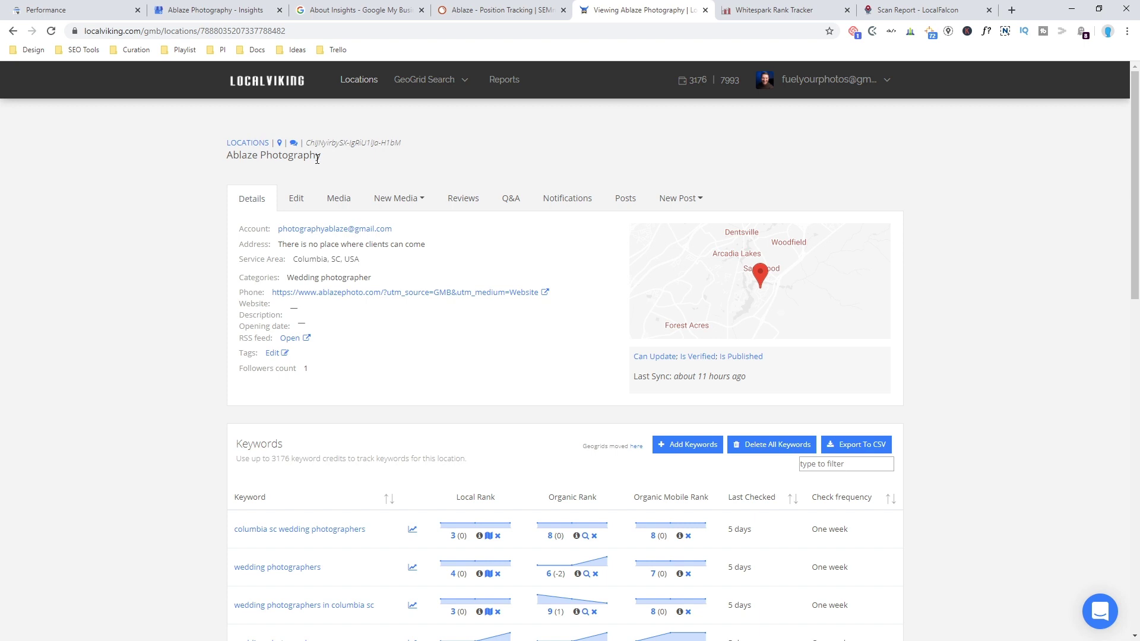
{"action": "left_click_drag", "start_coordinate": [409, 144], "coordinate": [314, 146]}
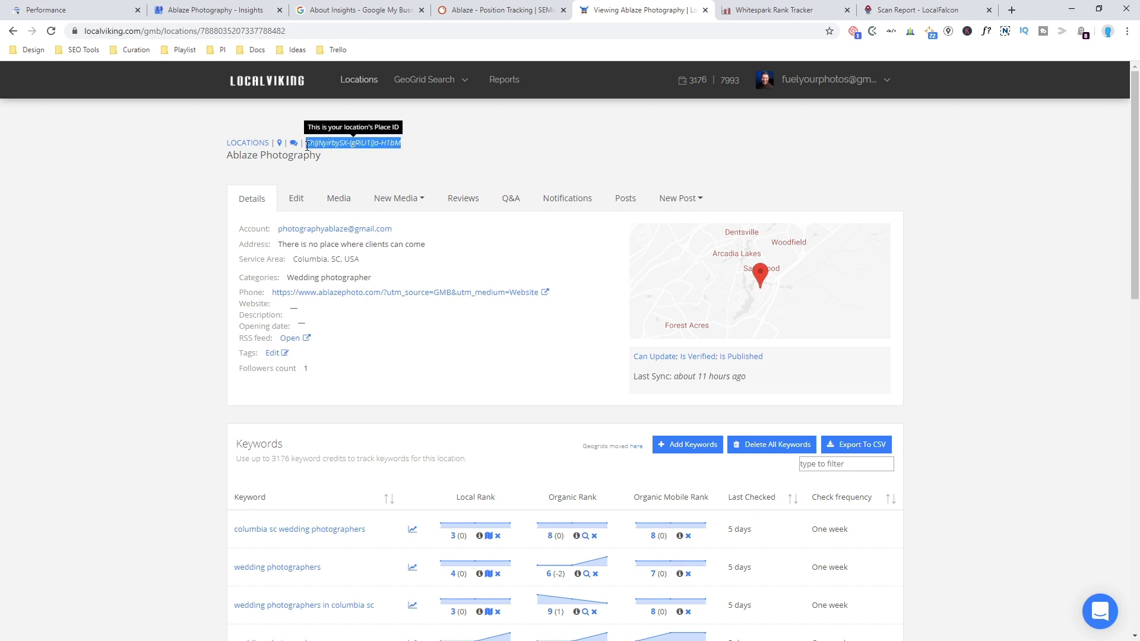
{"action": "mouse_move", "coordinate": [454, 79]}
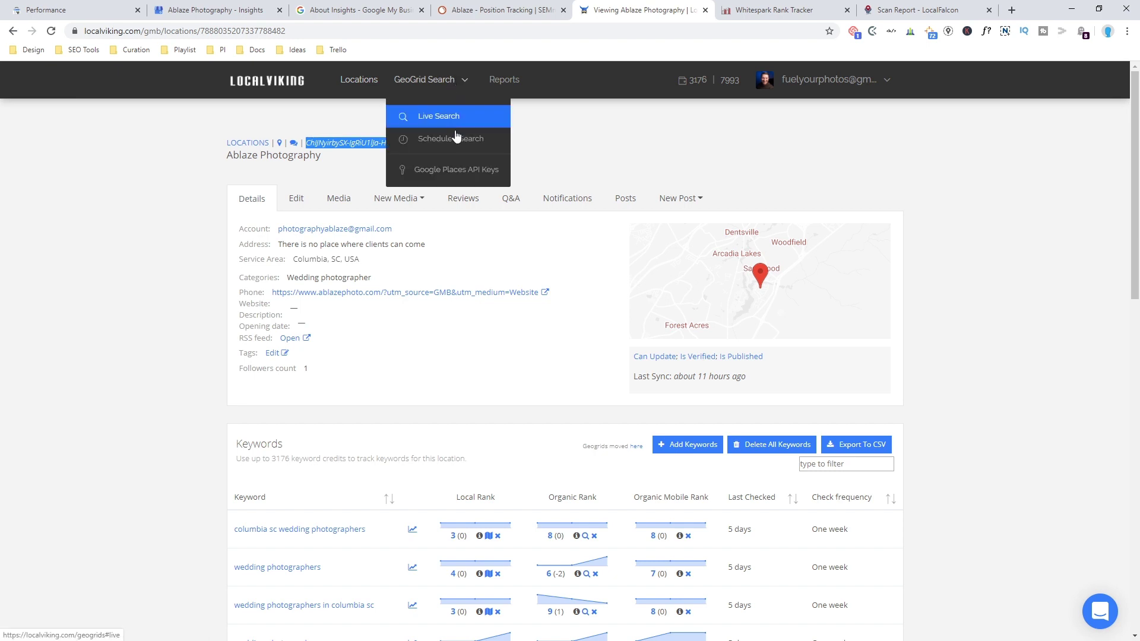
{"action": "left_click", "coordinate": [457, 173]}
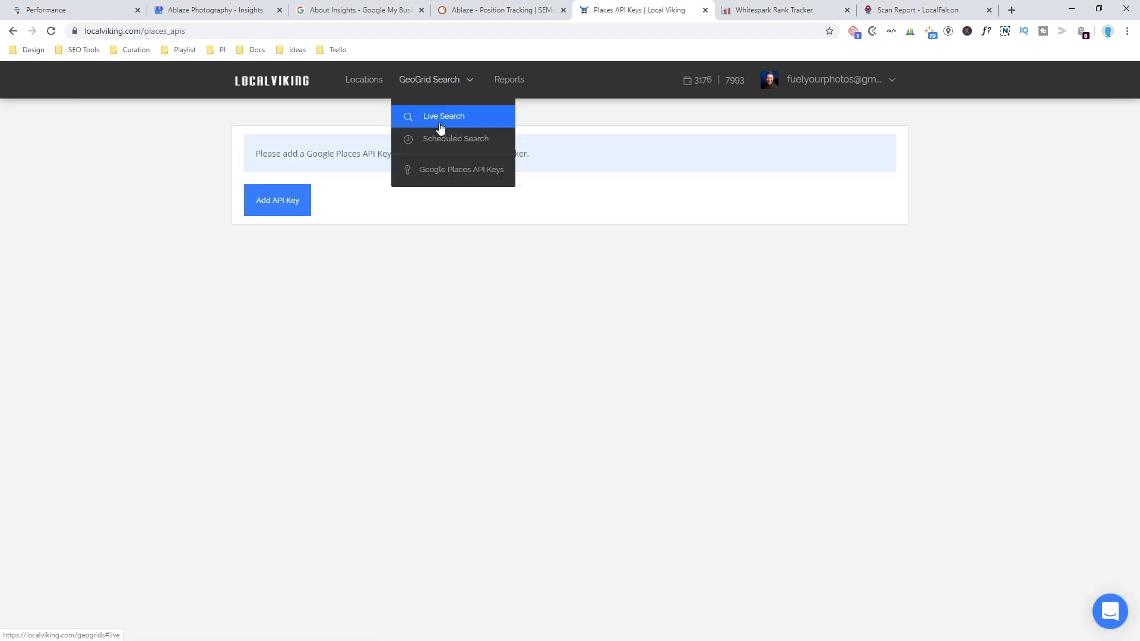
Step: Paste the copied Place ID as the location in the live GeoGrid search form
{"action": "left_click", "coordinate": [441, 127]}
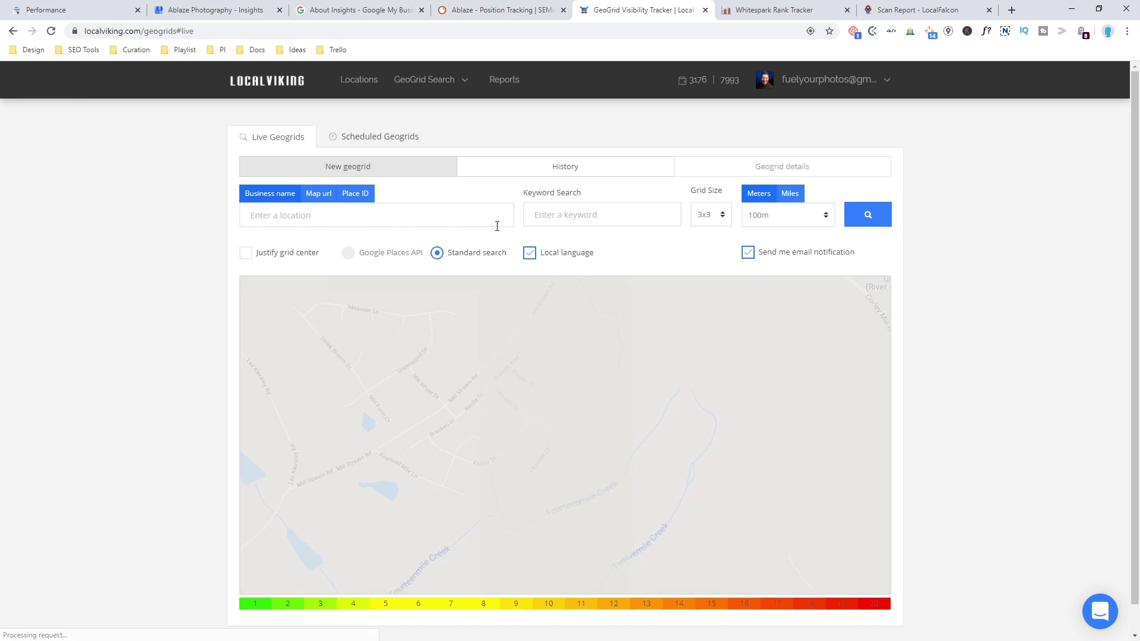
{"action": "left_click", "coordinate": [374, 215]}
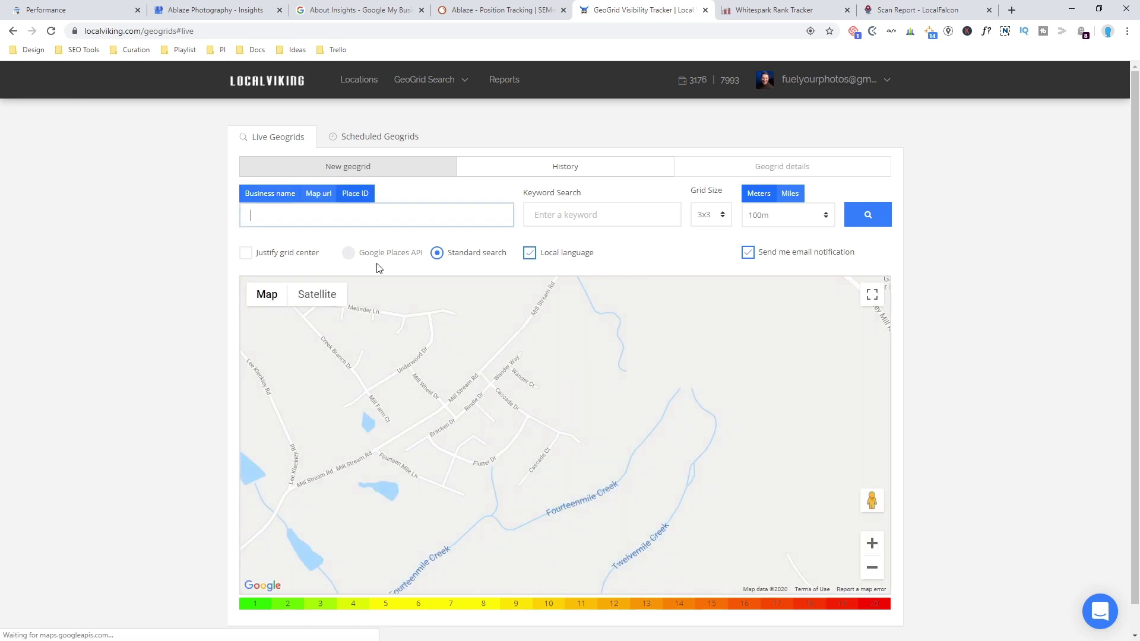
{"action": "type", "text": "ChIJNyirbySX-IgRiU1lJa-H1bM"}
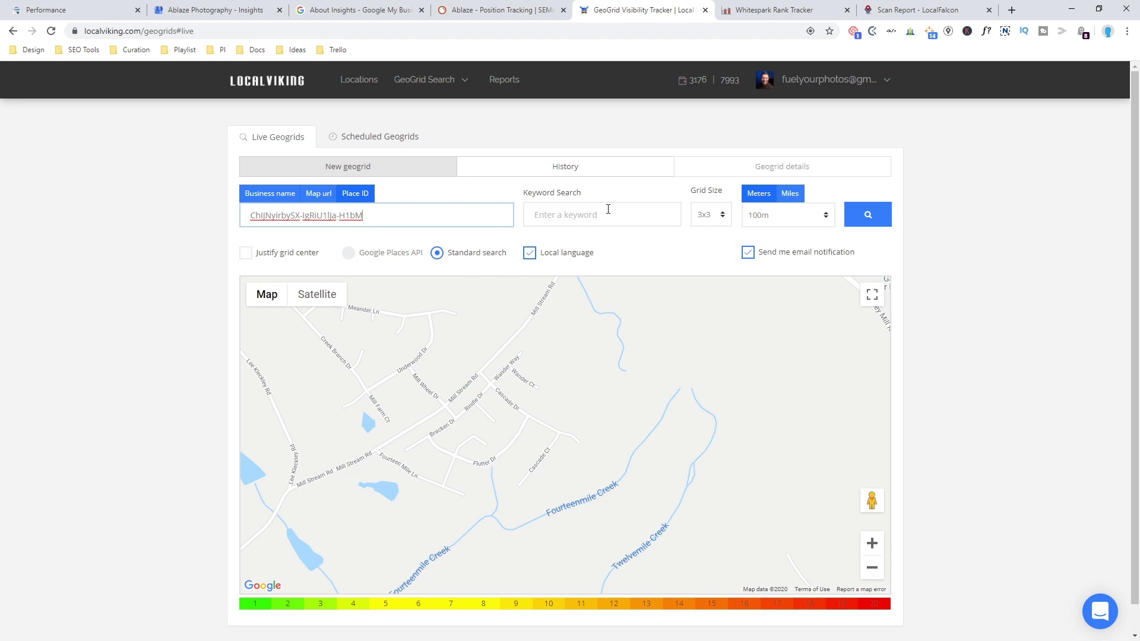
{"action": "scroll", "coordinate": [199, 421], "scroll_direction": "down", "scroll_amount": 1}
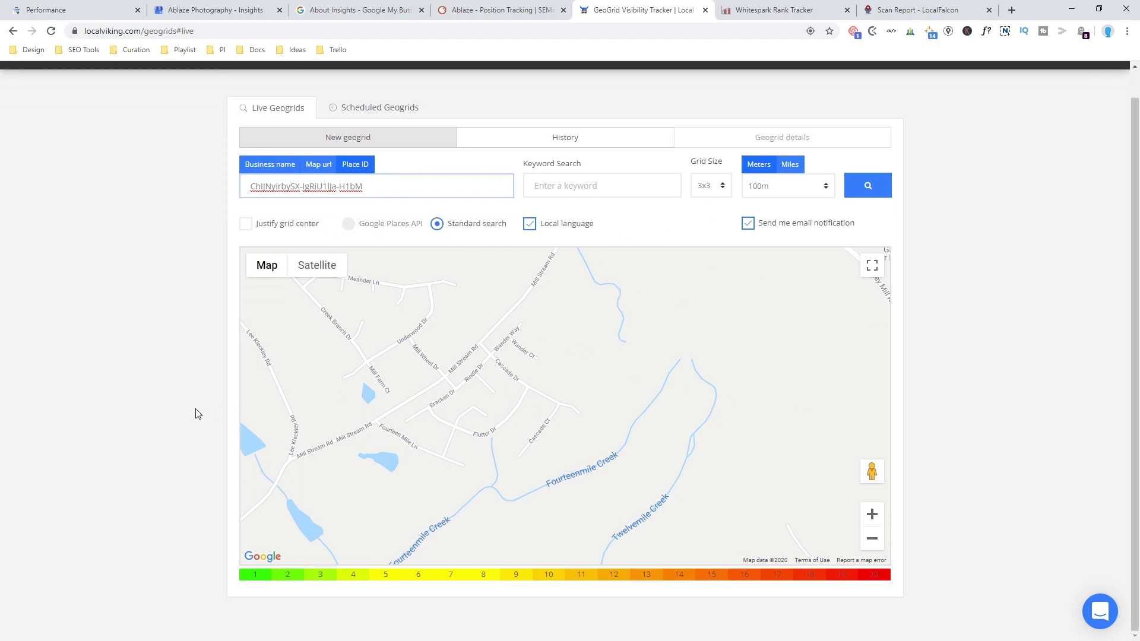
{"action": "scroll", "coordinate": [191, 422], "scroll_direction": "up", "scroll_amount": 1}
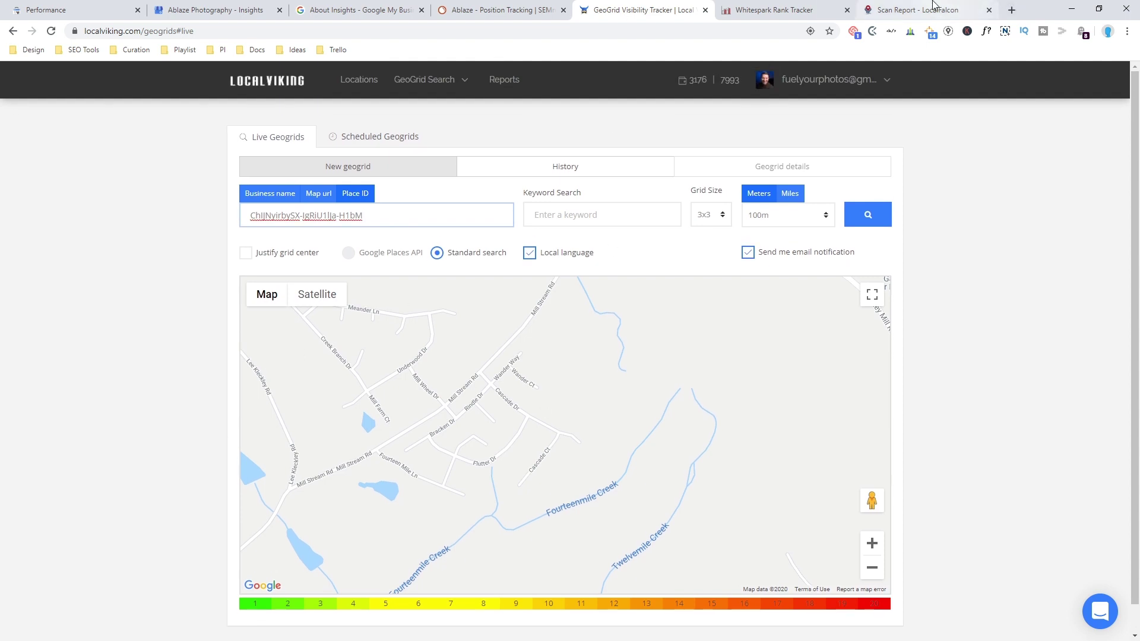
Step: Glance at the LocalFalcon scan report, then go back to the Places API Keys page
{"action": "left_click", "coordinate": [929, 8]}
{"action": "left_click", "coordinate": [650, 6]}
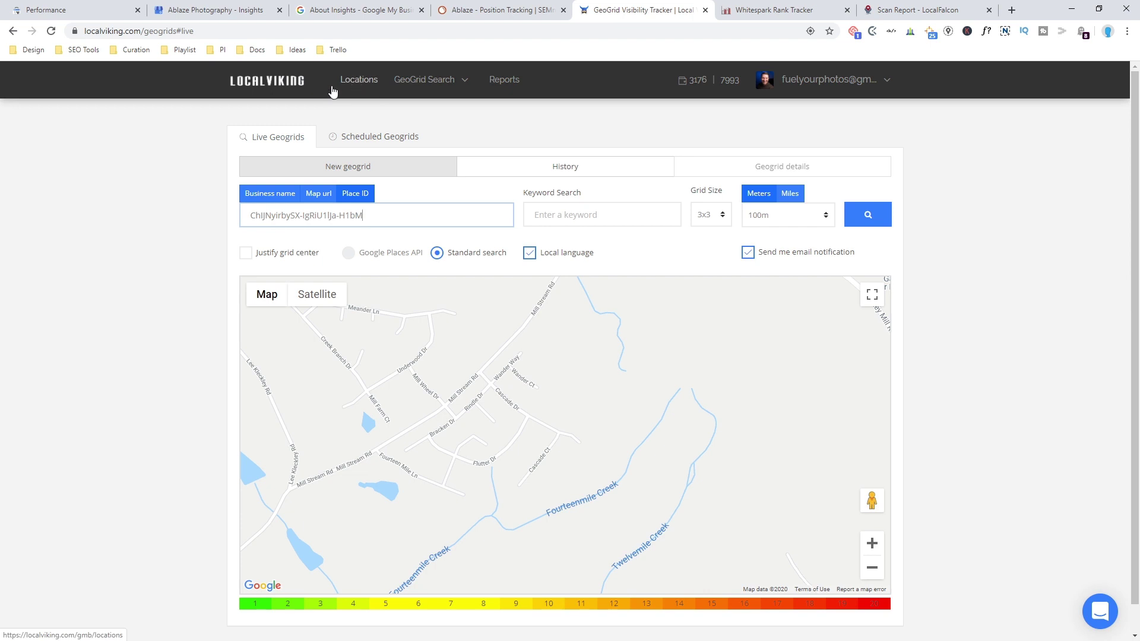
{"action": "left_click", "coordinate": [13, 30]}
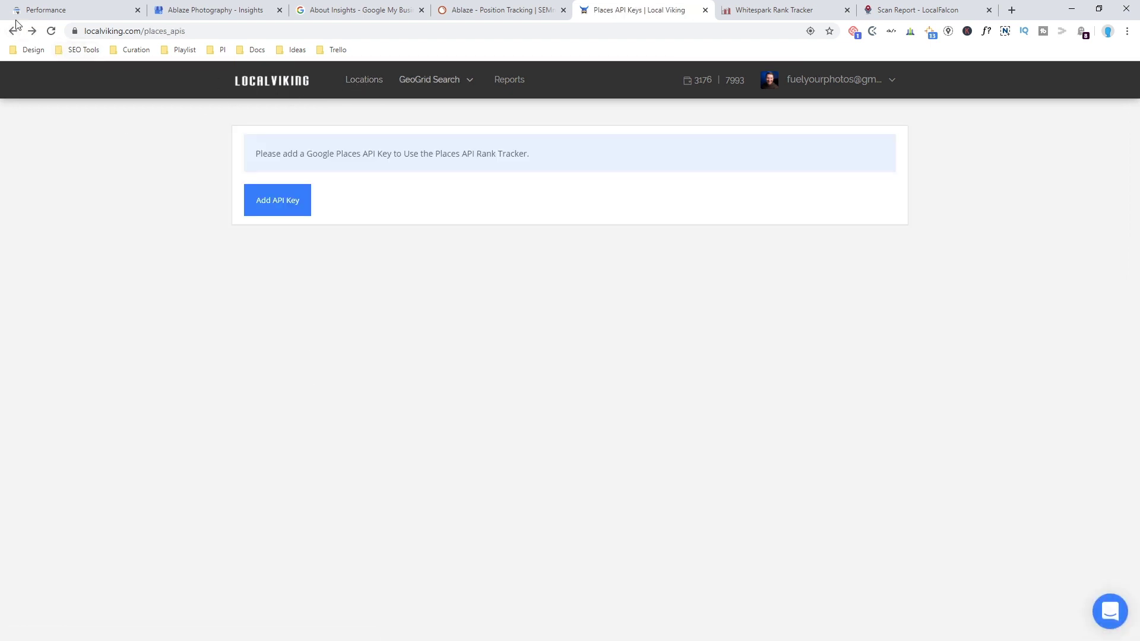
Step: Return to the Ablaze Photography location page and scroll its Keywords table, Insights chart and calendar
{"action": "left_click", "coordinate": [13, 31]}
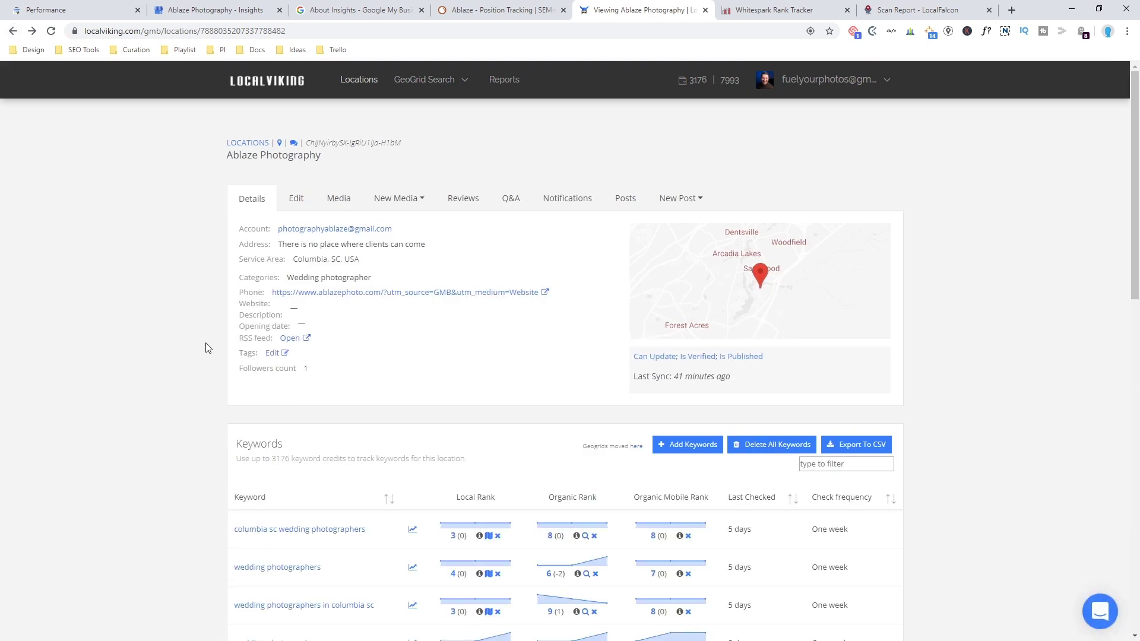
{"action": "scroll", "coordinate": [208, 346], "scroll_direction": "down", "scroll_amount": 3}
{"action": "scroll", "coordinate": [373, 492], "scroll_direction": "down", "scroll_amount": 4}
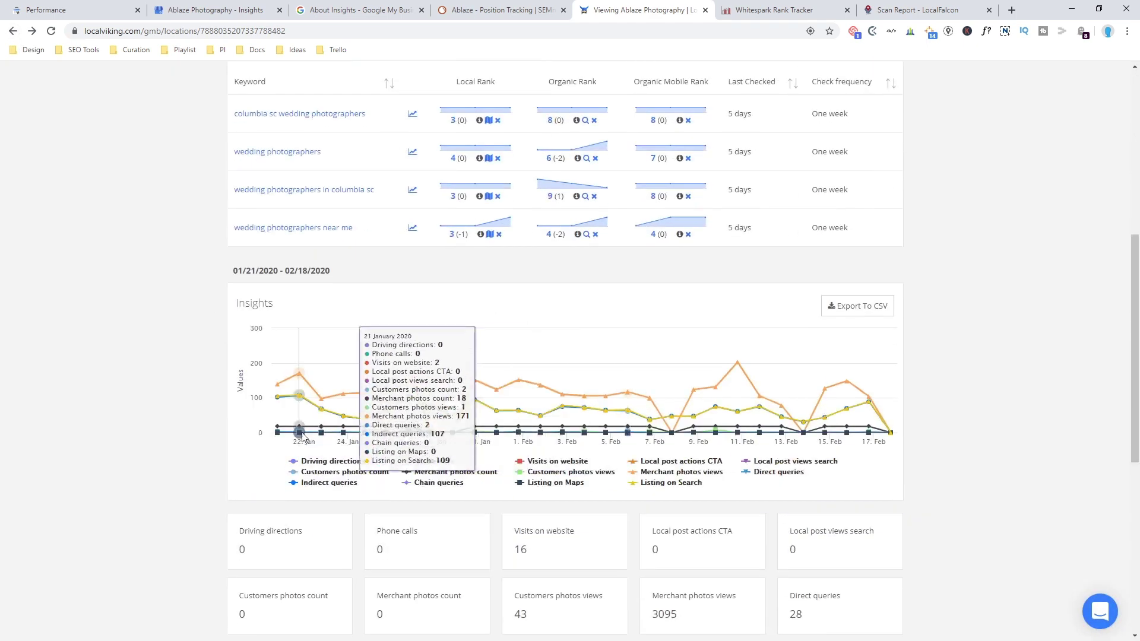
{"action": "scroll", "coordinate": [567, 498], "scroll_direction": "down", "scroll_amount": 2}
{"action": "scroll", "coordinate": [558, 497], "scroll_direction": "down", "scroll_amount": 5}
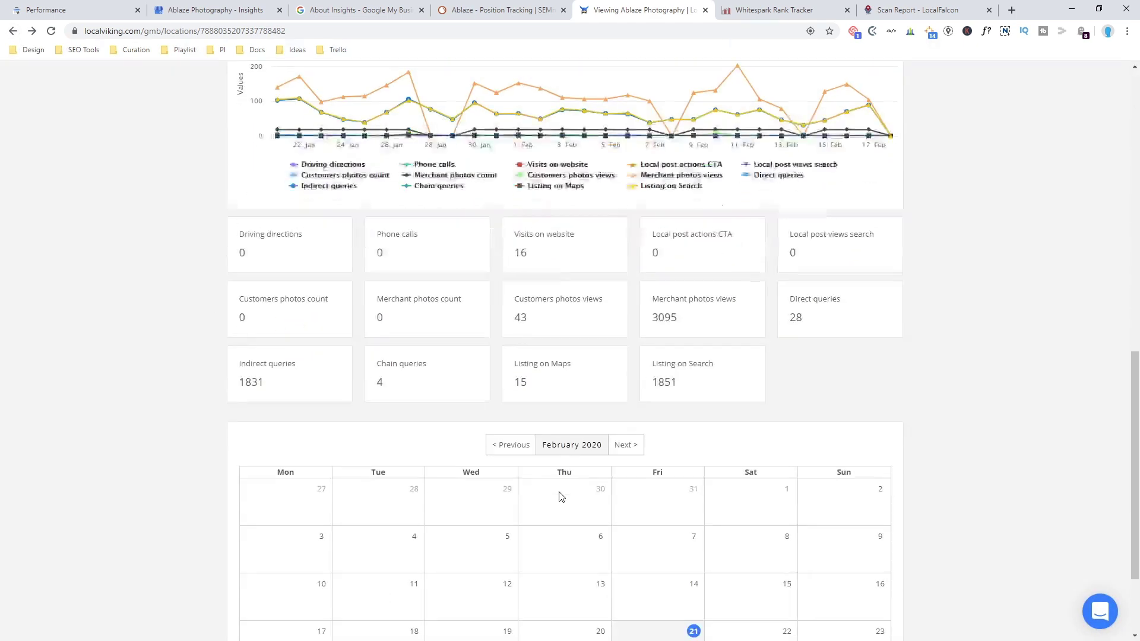
{"action": "scroll", "coordinate": [542, 482], "scroll_direction": "up", "scroll_amount": 5}
{"action": "scroll", "coordinate": [542, 479], "scroll_direction": "up", "scroll_amount": 9}
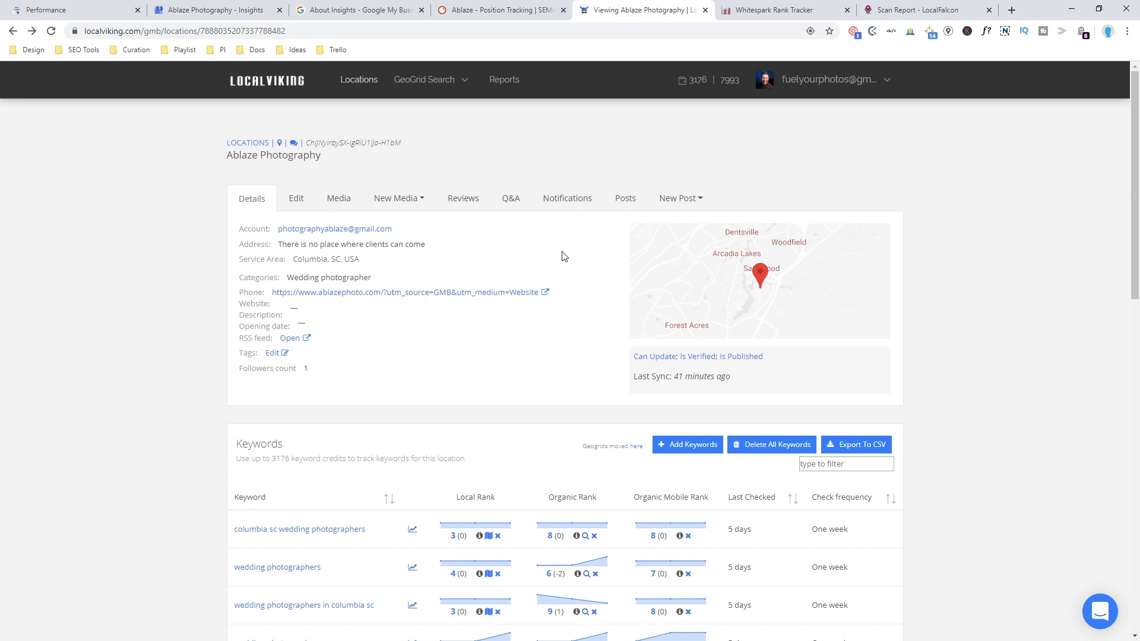
{"action": "scroll", "coordinate": [454, 405], "scroll_direction": "down", "scroll_amount": 2}
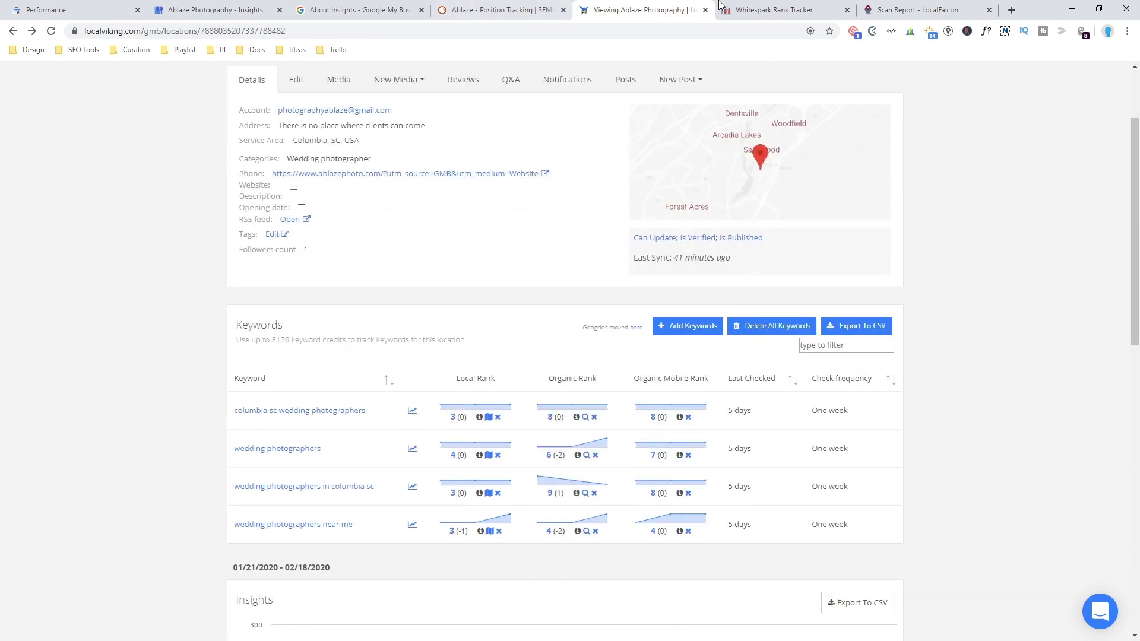
Step: Open the Whitespark rankings report and compare it with the Local Viking and LocalFalcon pages
{"action": "left_click", "coordinate": [789, 10]}
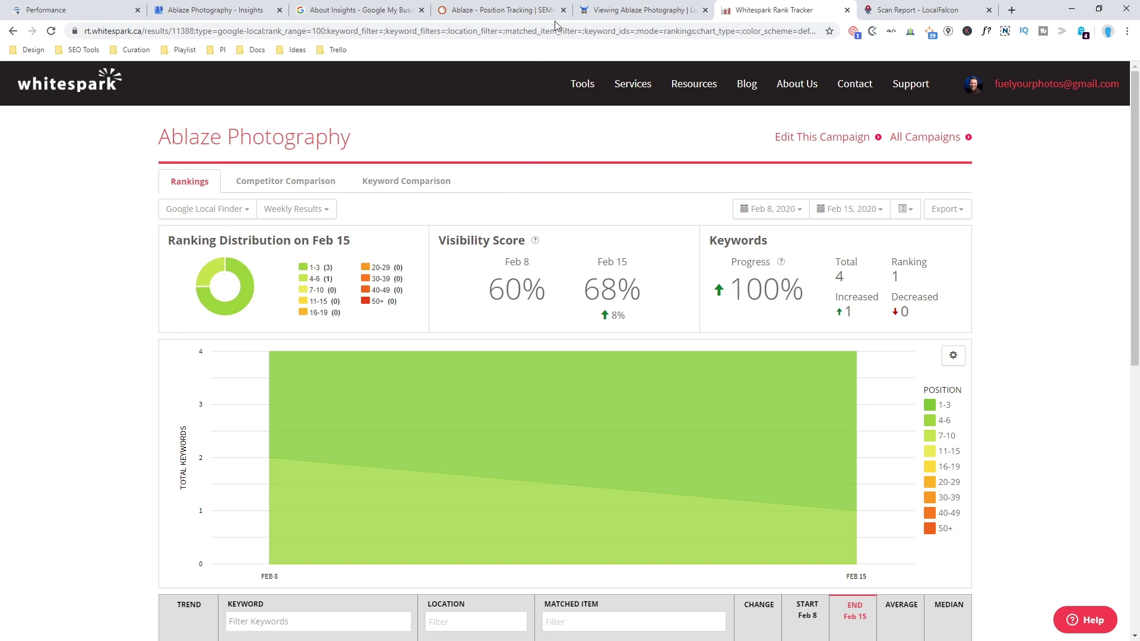
{"action": "left_click", "coordinate": [647, 16]}
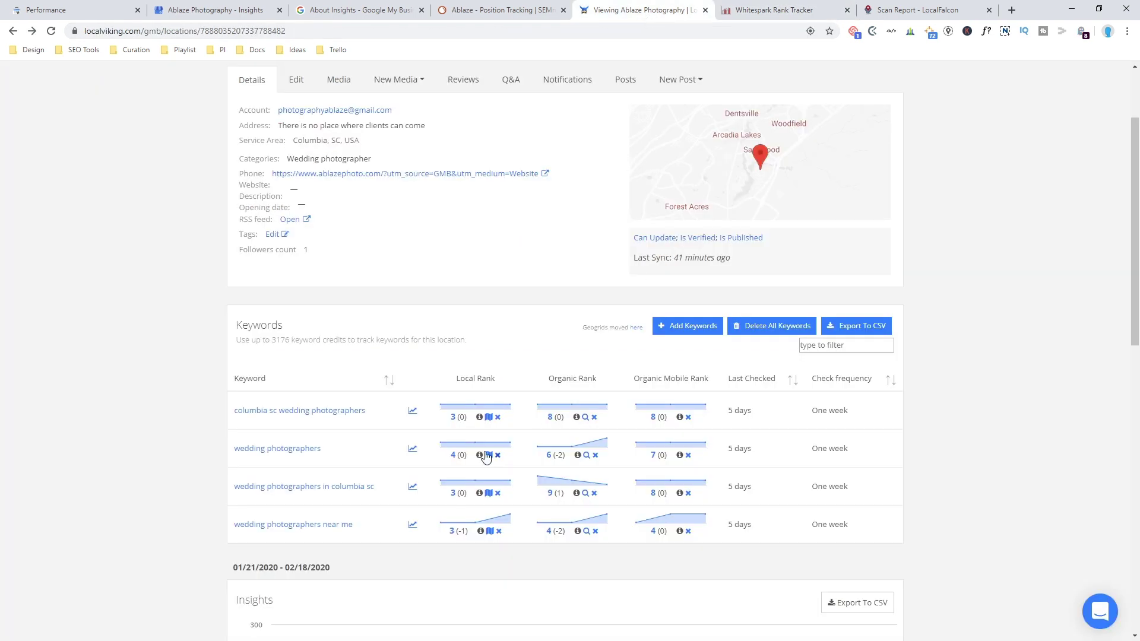
{"action": "scroll", "coordinate": [486, 456], "scroll_direction": "up", "scroll_amount": 2}
{"action": "left_click", "coordinate": [908, 10]}
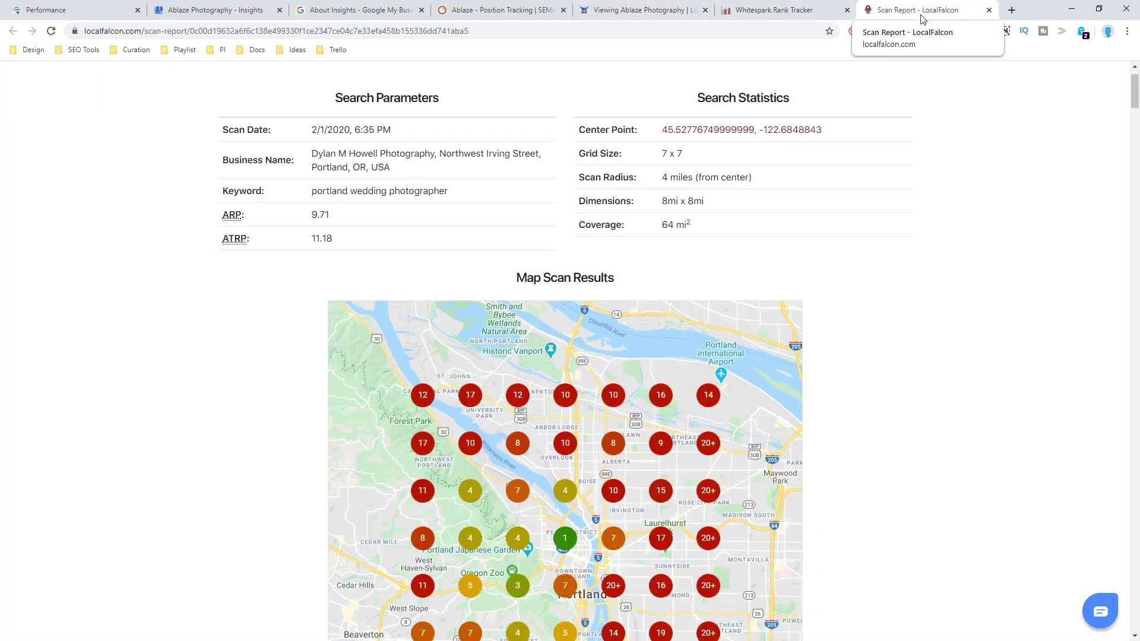
{"action": "scroll", "coordinate": [403, 349], "scroll_direction": "up", "scroll_amount": 1}
Step: Review Whitespark's Rankings report, with visibility rising from 60% on Feb 8 to 68% on Feb 15
{"action": "left_click", "coordinate": [765, 10]}
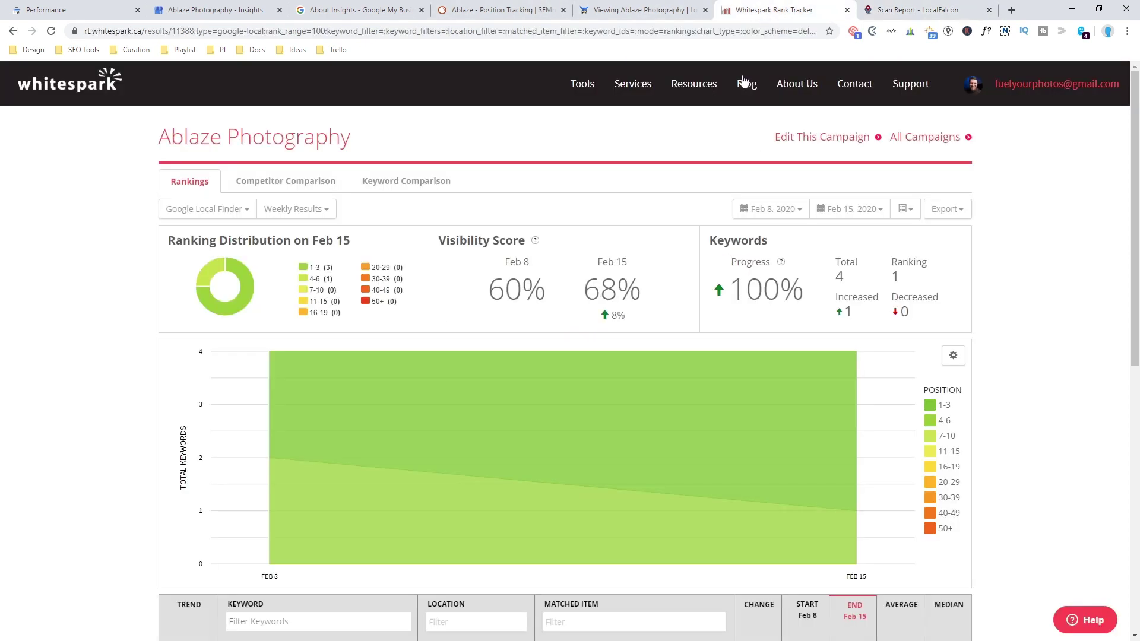
{"action": "scroll", "coordinate": [475, 431], "scroll_direction": "down", "scroll_amount": 6}
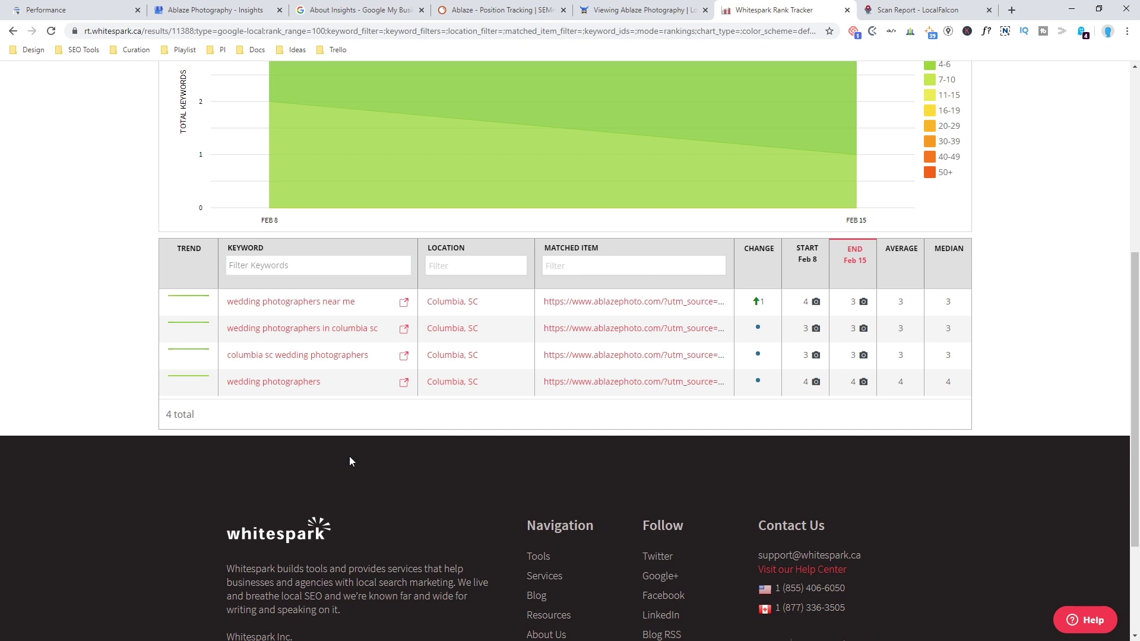
{"action": "scroll", "coordinate": [349, 461], "scroll_direction": "up", "scroll_amount": 6}
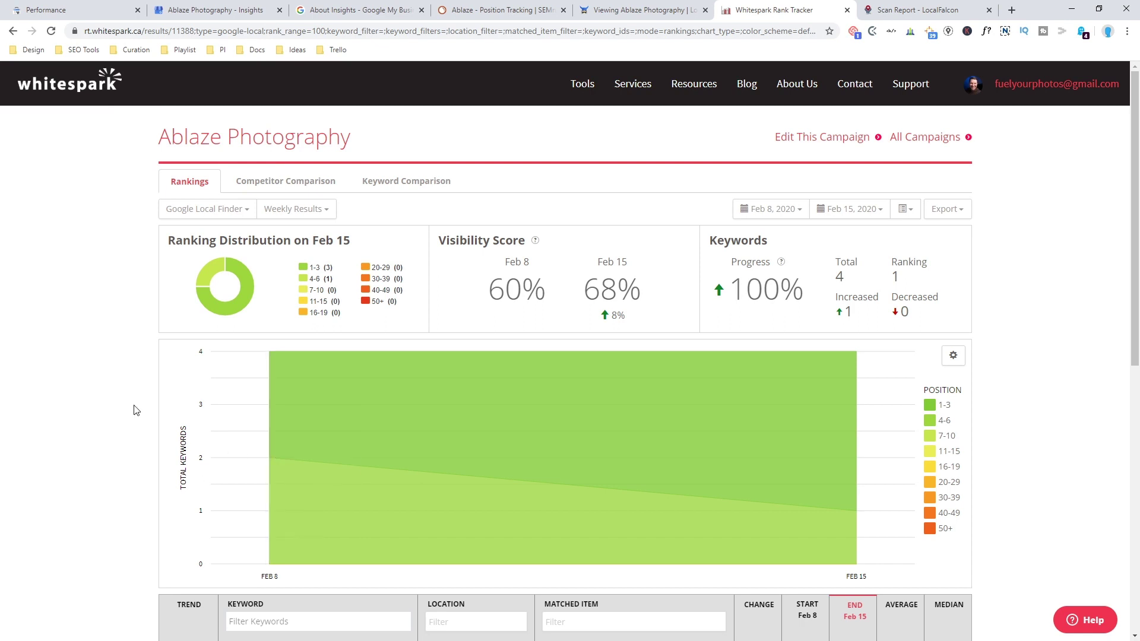
{"action": "scroll", "coordinate": [136, 410], "scroll_direction": "down", "scroll_amount": 5}
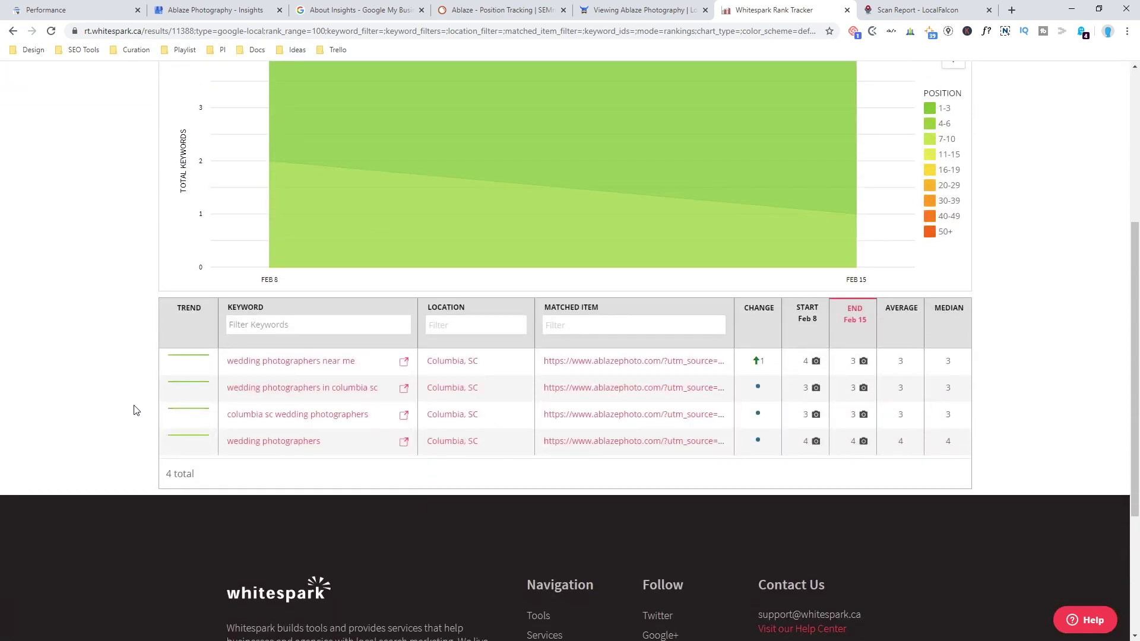
{"action": "scroll", "coordinate": [137, 411], "scroll_direction": "up", "scroll_amount": 3}
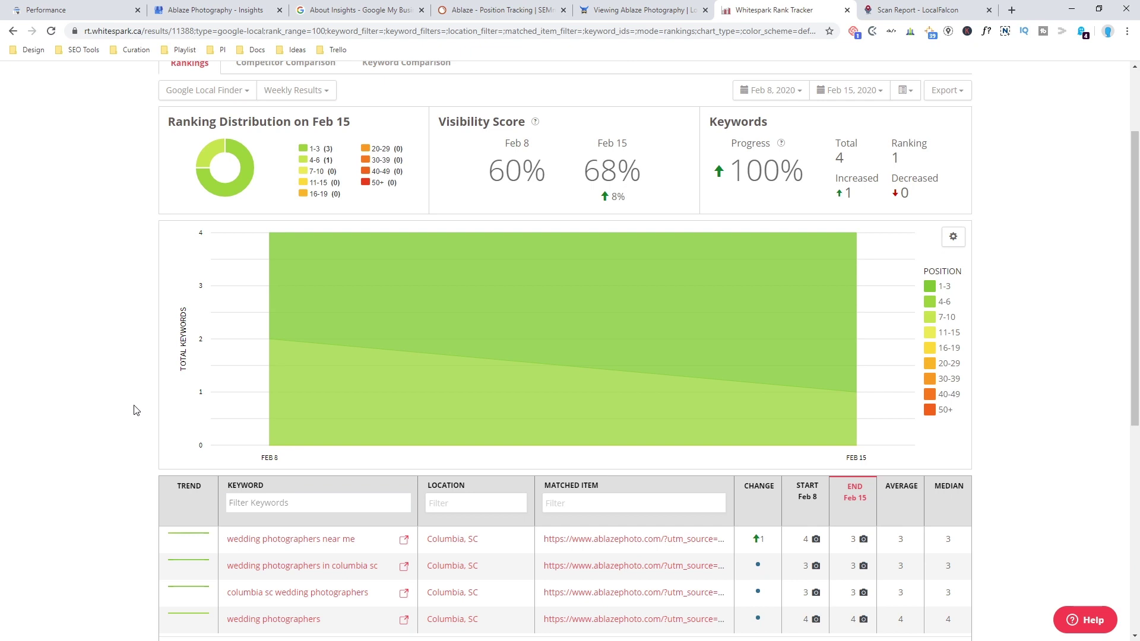
{"action": "scroll", "coordinate": [136, 411], "scroll_direction": "up", "scroll_amount": 2}
{"action": "scroll", "coordinate": [136, 410], "scroll_direction": "down", "scroll_amount": 3}
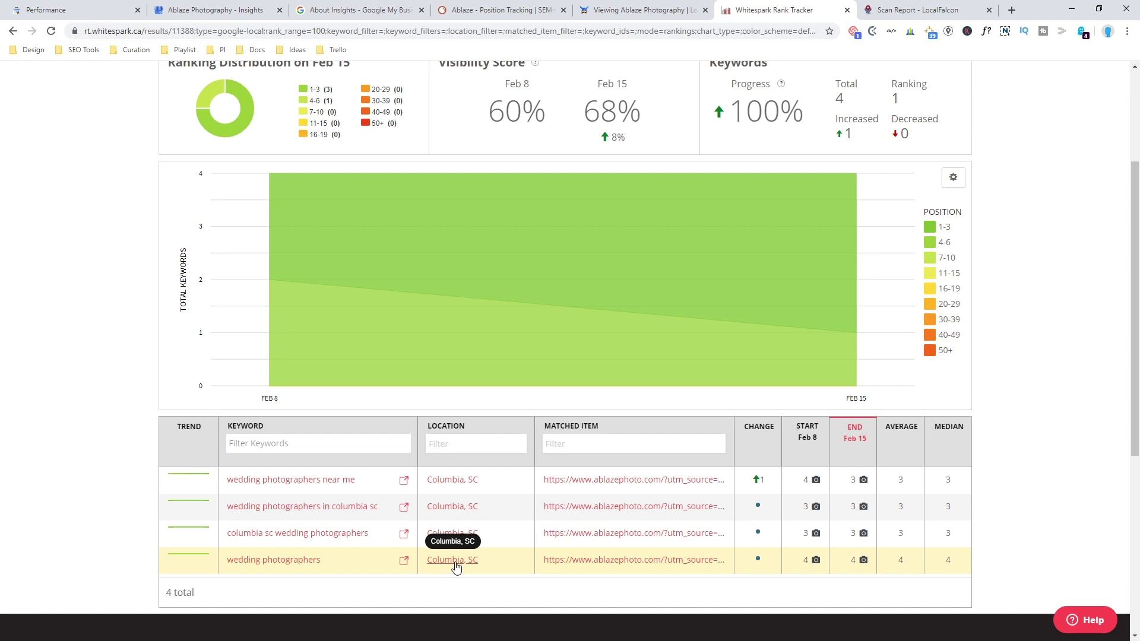
{"action": "scroll", "coordinate": [456, 567], "scroll_direction": "up", "scroll_amount": 3}
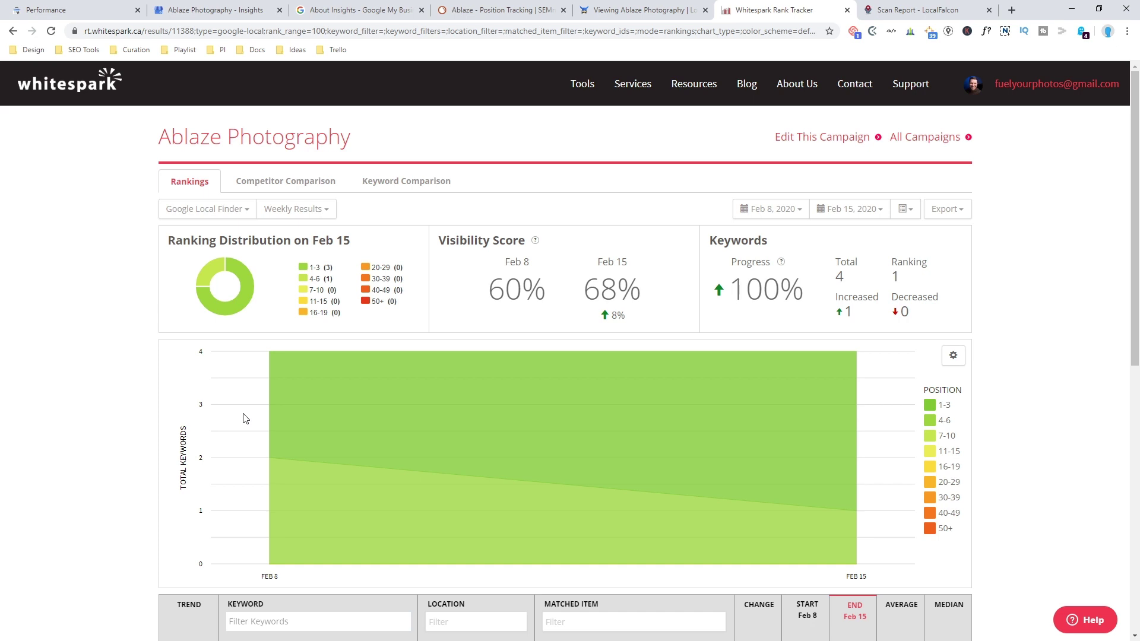
Step: Check Local Viking, then bring up SEMrush's Ablaze Rankings Overview listing six keywords
{"action": "left_click", "coordinate": [668, 10]}
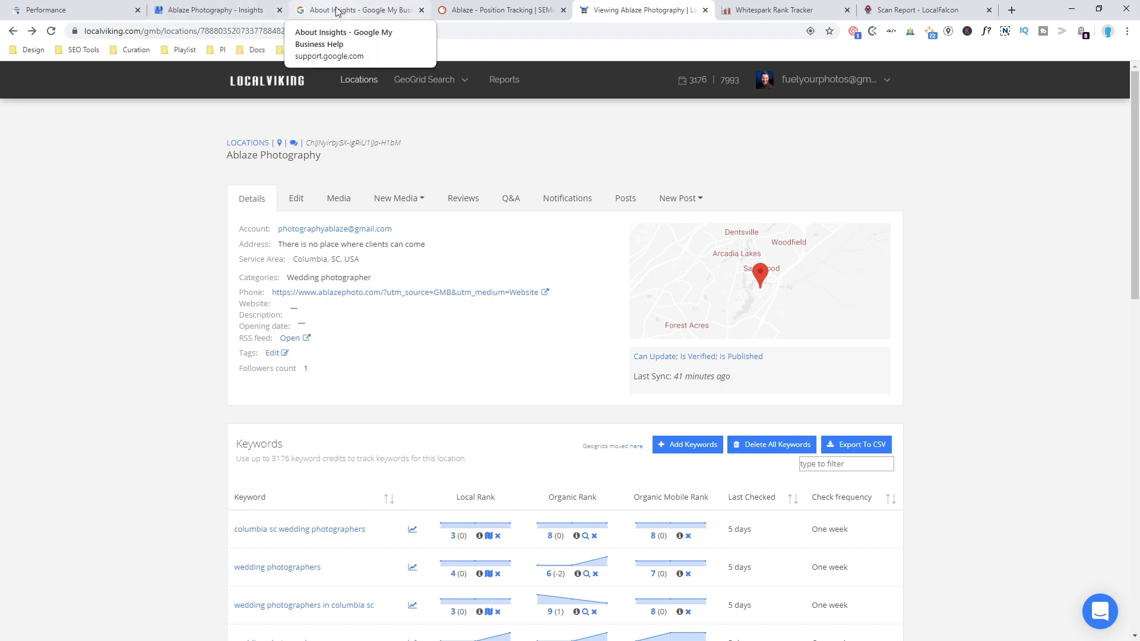
{"action": "left_click", "coordinate": [502, 10]}
{"action": "scroll", "coordinate": [400, 421], "scroll_direction": "down", "scroll_amount": 5}
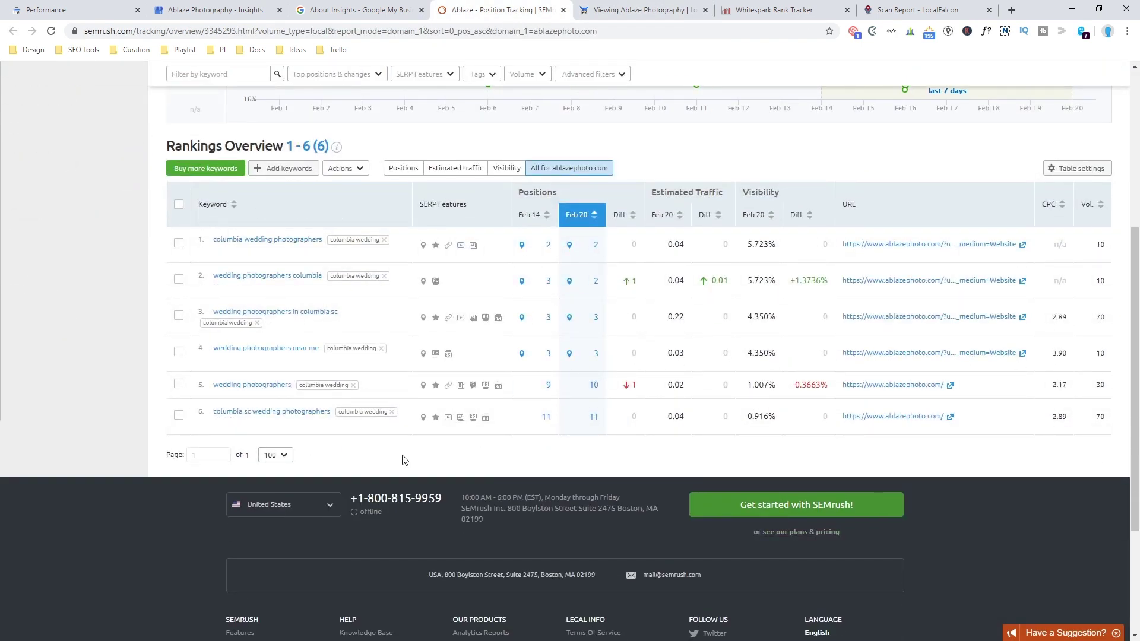
Step: Return to Search Console Performance and scroll to the Queries table led by 'ablaze photography'
{"action": "left_click", "coordinate": [62, 8]}
{"action": "scroll", "coordinate": [386, 446], "scroll_direction": "down", "scroll_amount": 1}
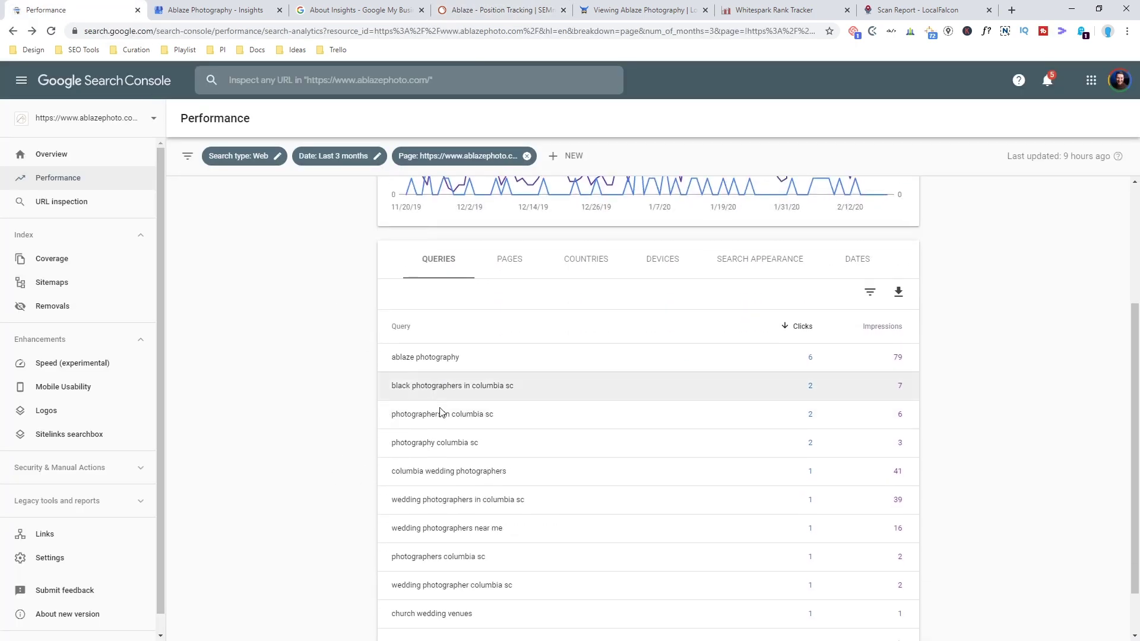
{"action": "scroll", "coordinate": [448, 483], "scroll_direction": "down", "scroll_amount": 1}
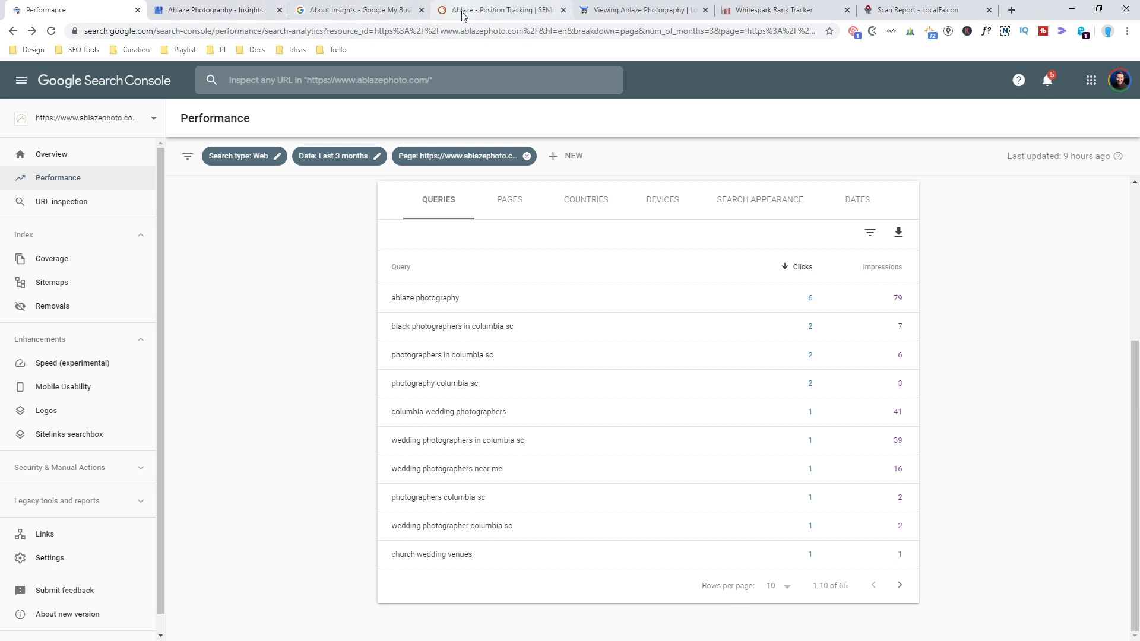
{"action": "left_click", "coordinate": [501, 9]}
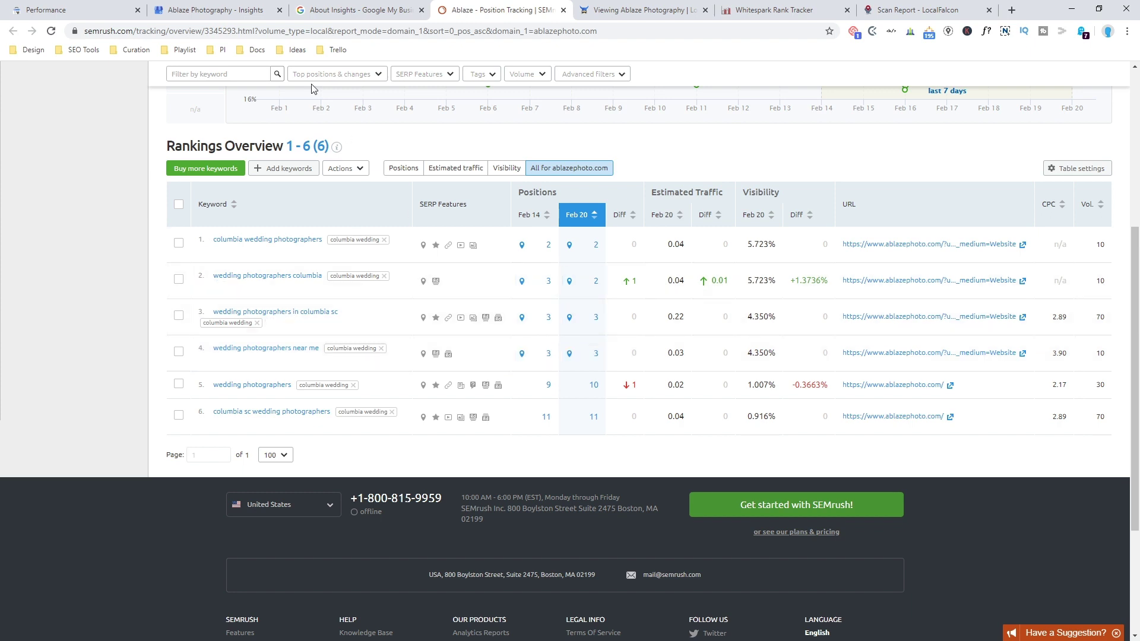
Step: Return to the Ablaze Photography GMB Insights queries, led by 'wedding venues in columbia sc' at 150 users
{"action": "left_click", "coordinate": [67, 11]}
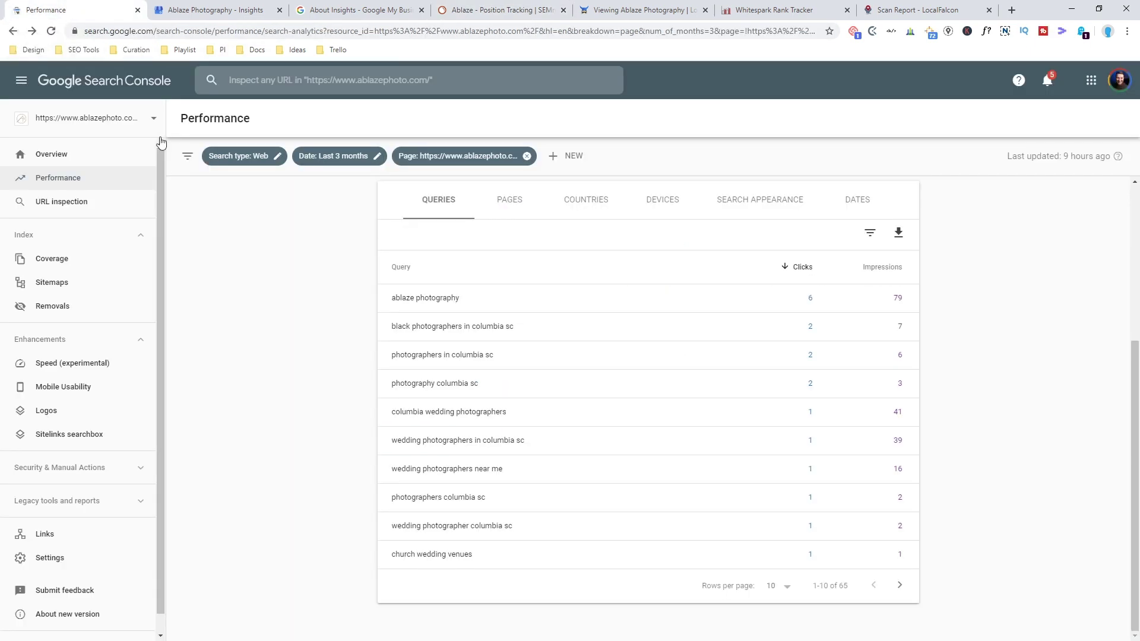
{"action": "left_click", "coordinate": [217, 11]}
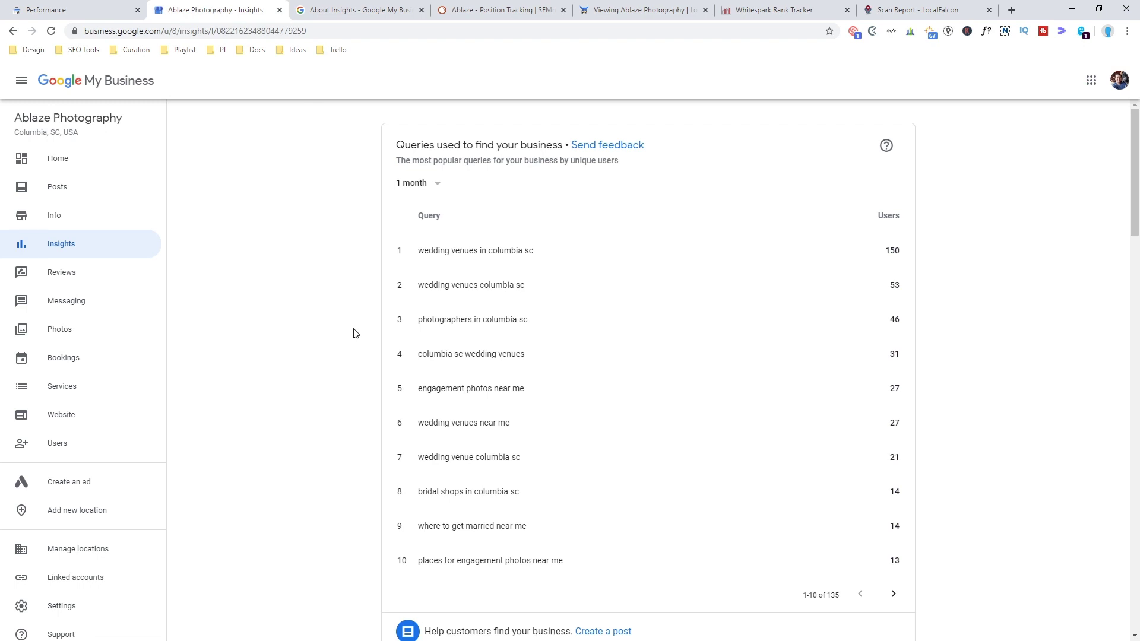